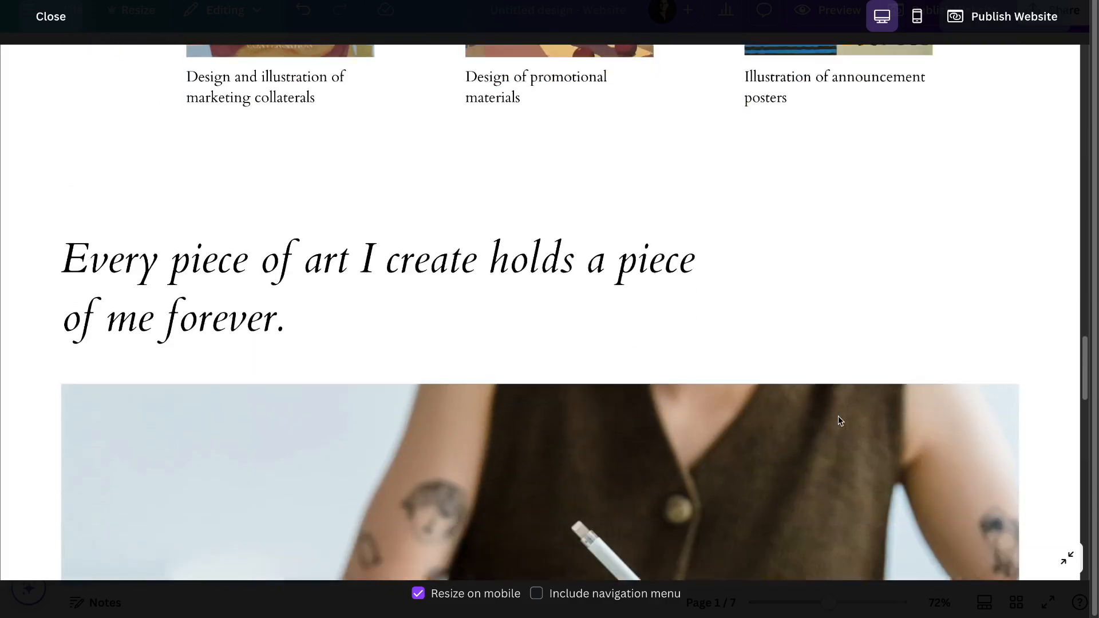
pyautogui.scroll(-5, 838, 418)
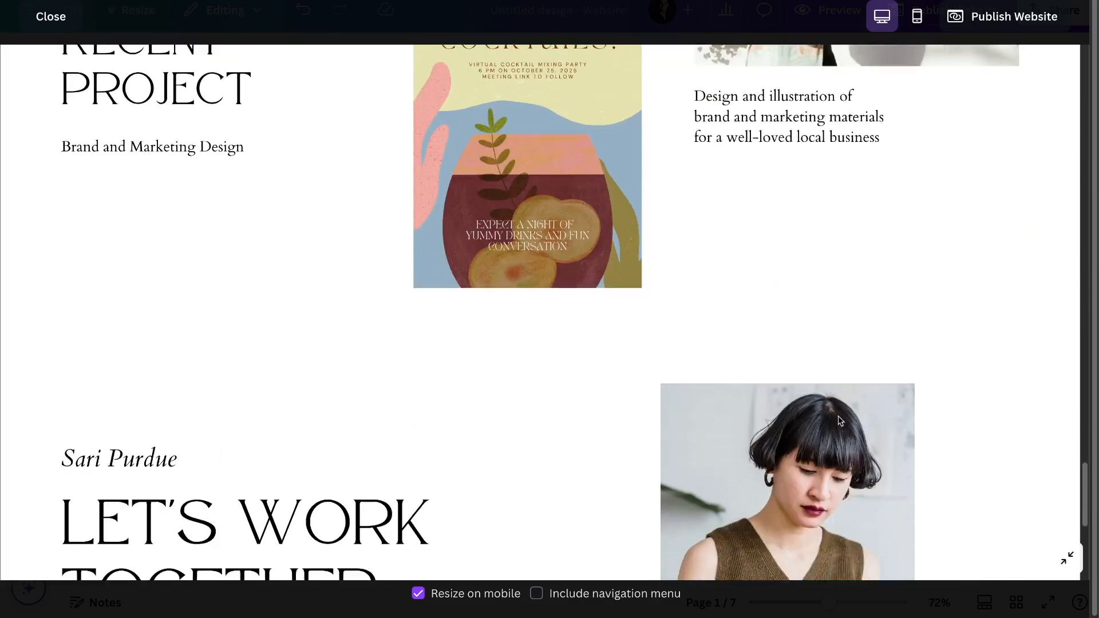
# - Scroll through the desktop preview of the portfolio site, then switch it to the phone mockup
pyautogui.scroll(10, 838, 418)
pyautogui.scroll(10, 840, 421)
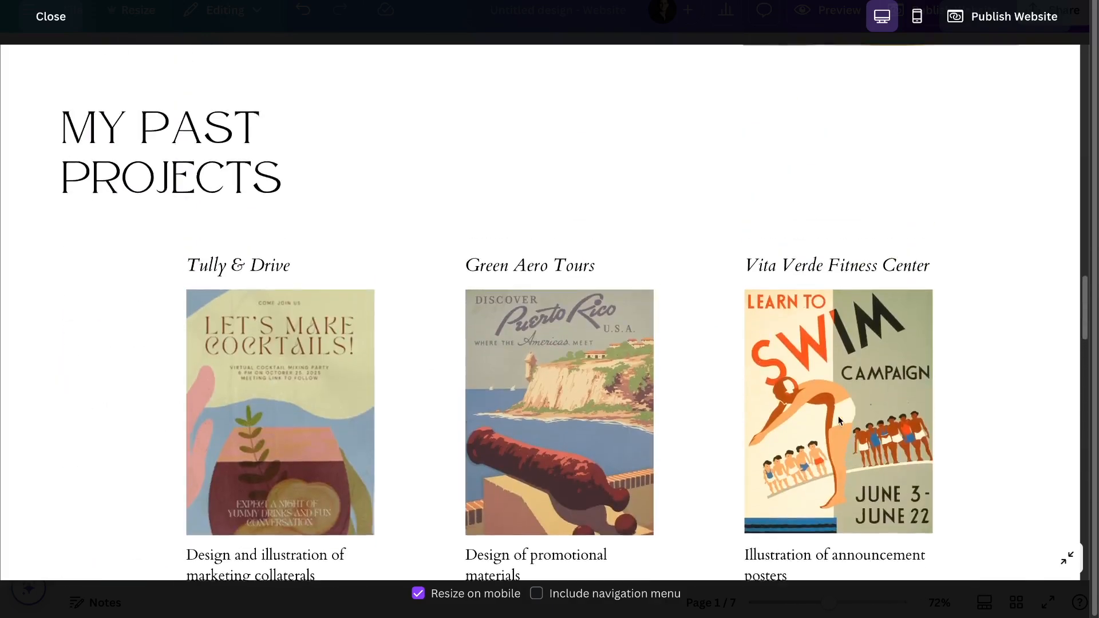
pyautogui.scroll(10, 839, 421)
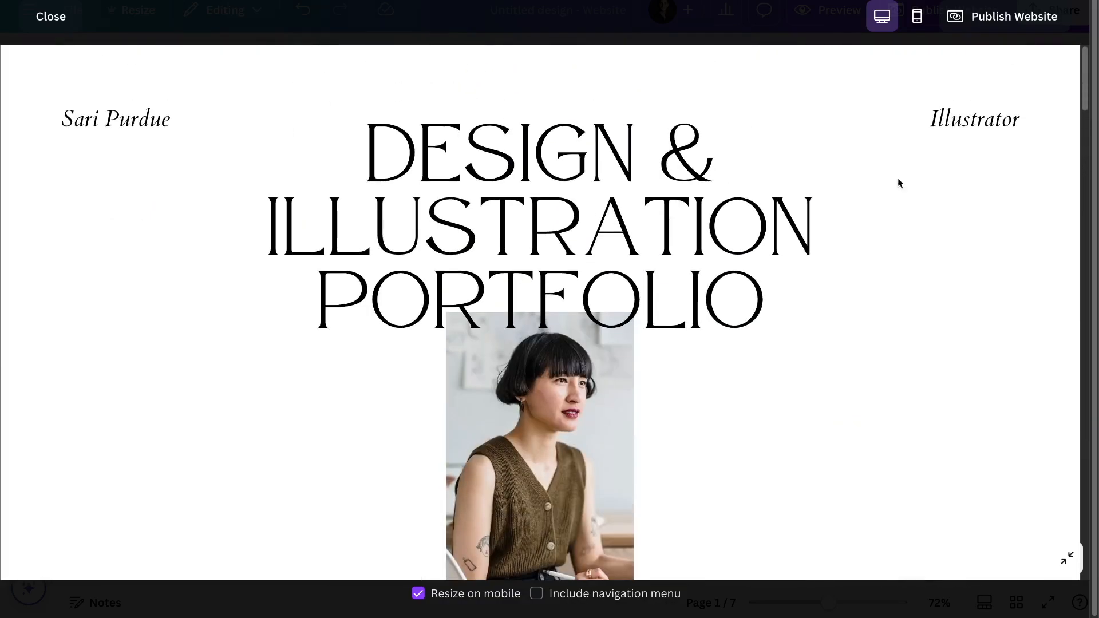
pyautogui.click(917, 16)
pyautogui.scroll(-20, 570, 249)
pyautogui.scroll(-5, 570, 251)
pyautogui.scroll(10, 570, 250)
pyautogui.scroll(5, 569, 250)
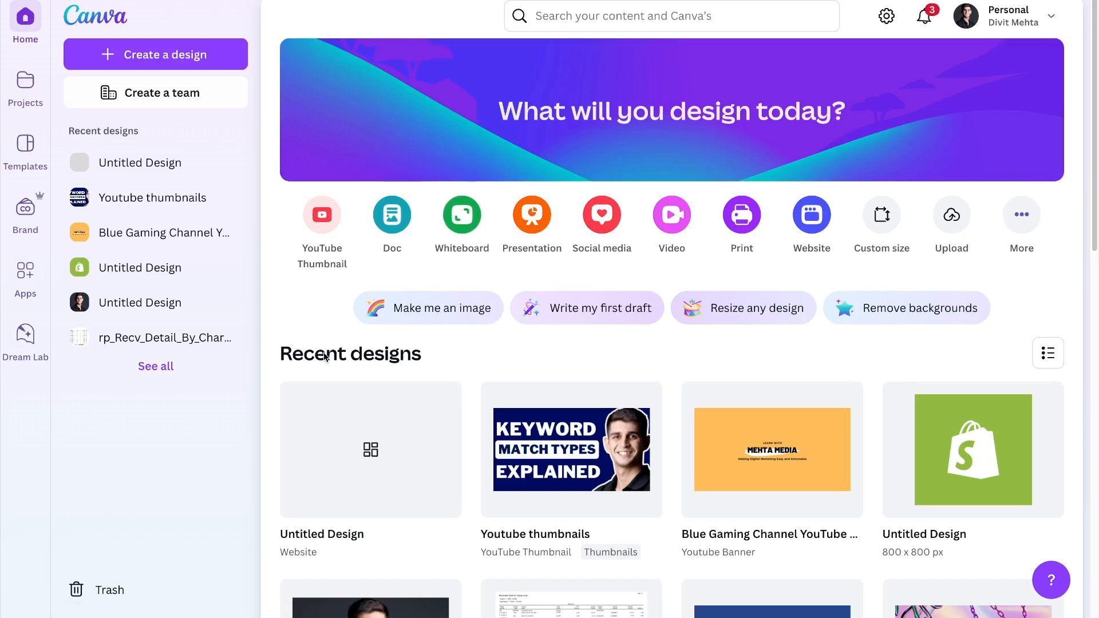
# - Start a new design from the Canva home page
pyautogui.click(189, 54)
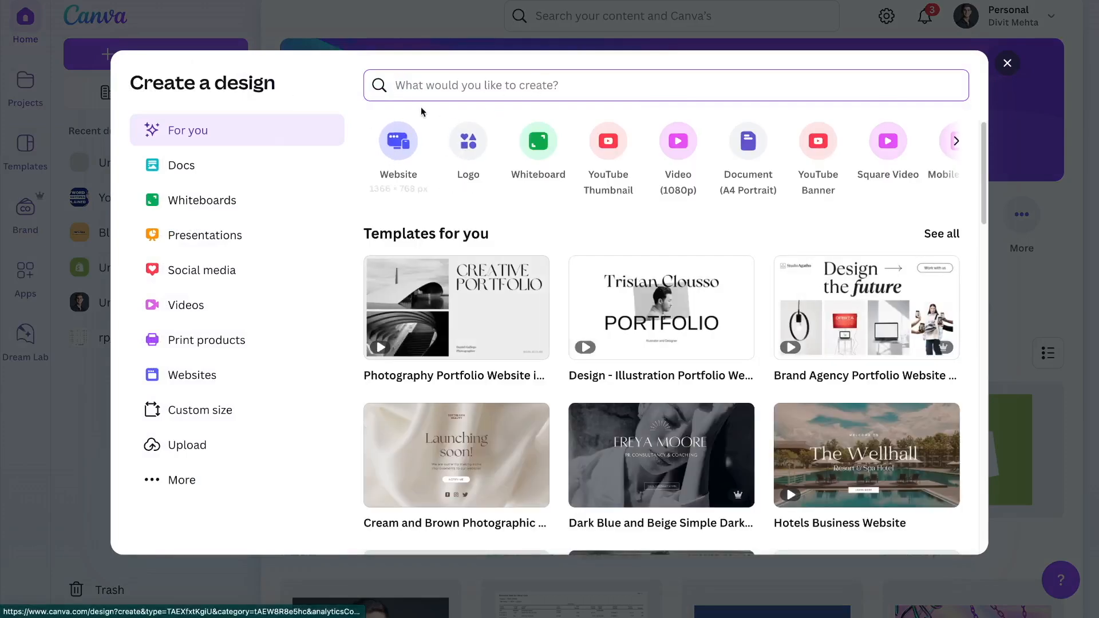
# - Search 'website' and create a blank Website 1366 × 768 px design
pyautogui.write('website')
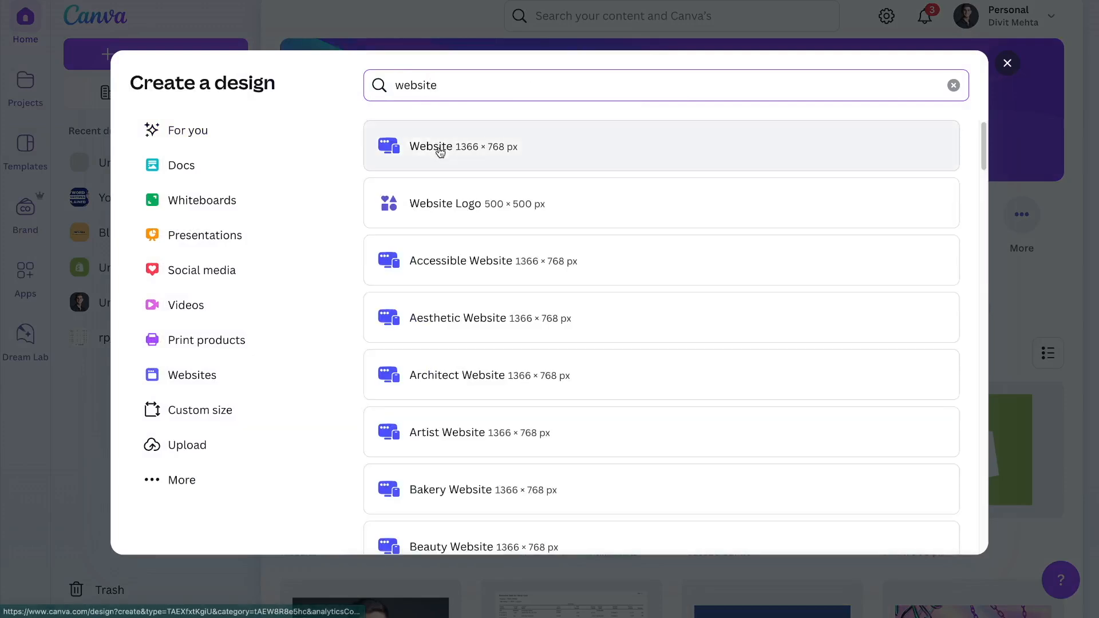
pyautogui.click(438, 149)
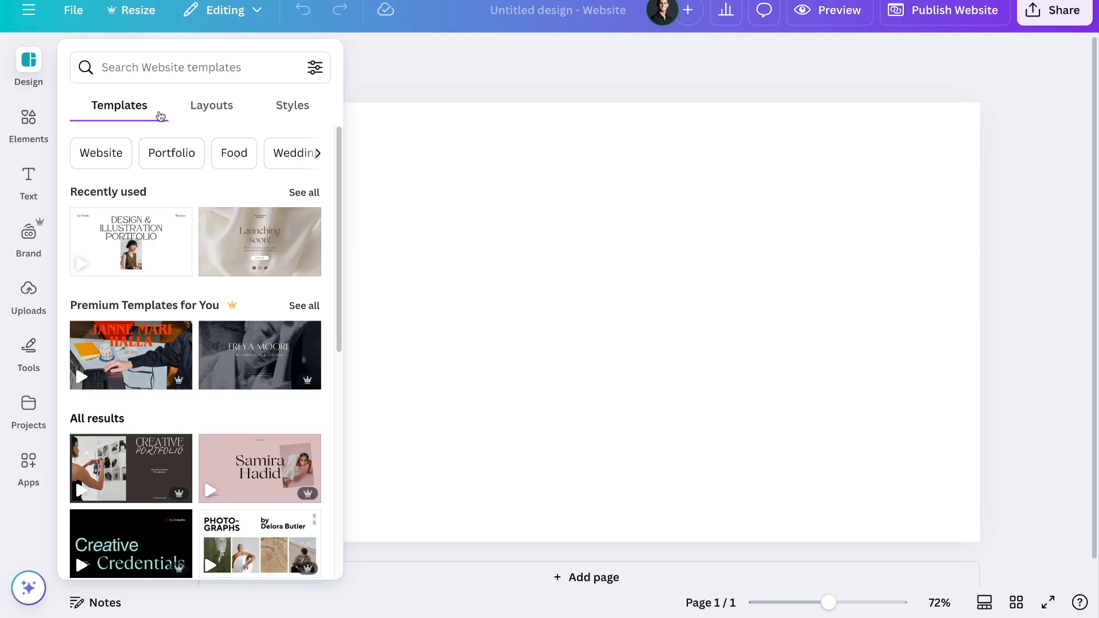
# - Apply the three-column layout with section header, image placeholders and sub-headers to the page
pyautogui.click(194, 109)
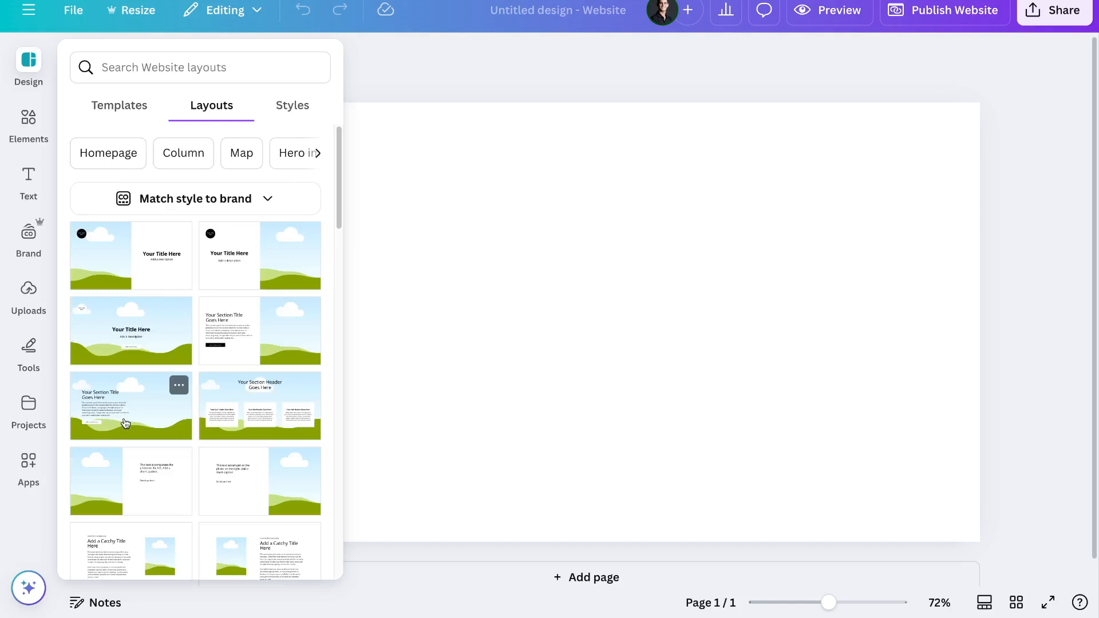
pyautogui.scroll(-7, 125, 423)
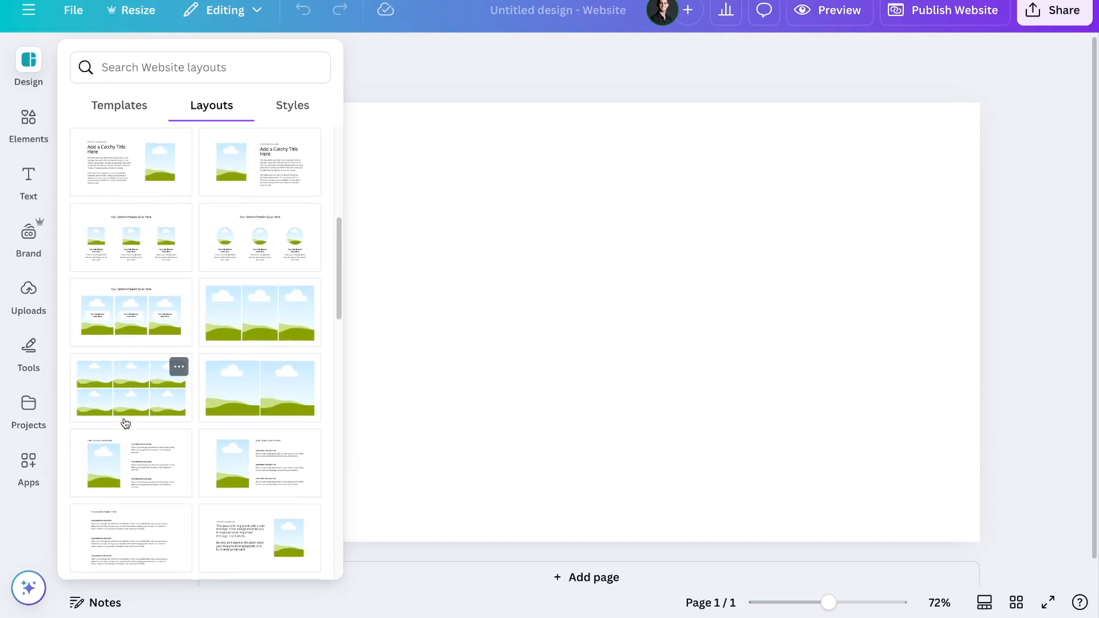
pyautogui.click(150, 237)
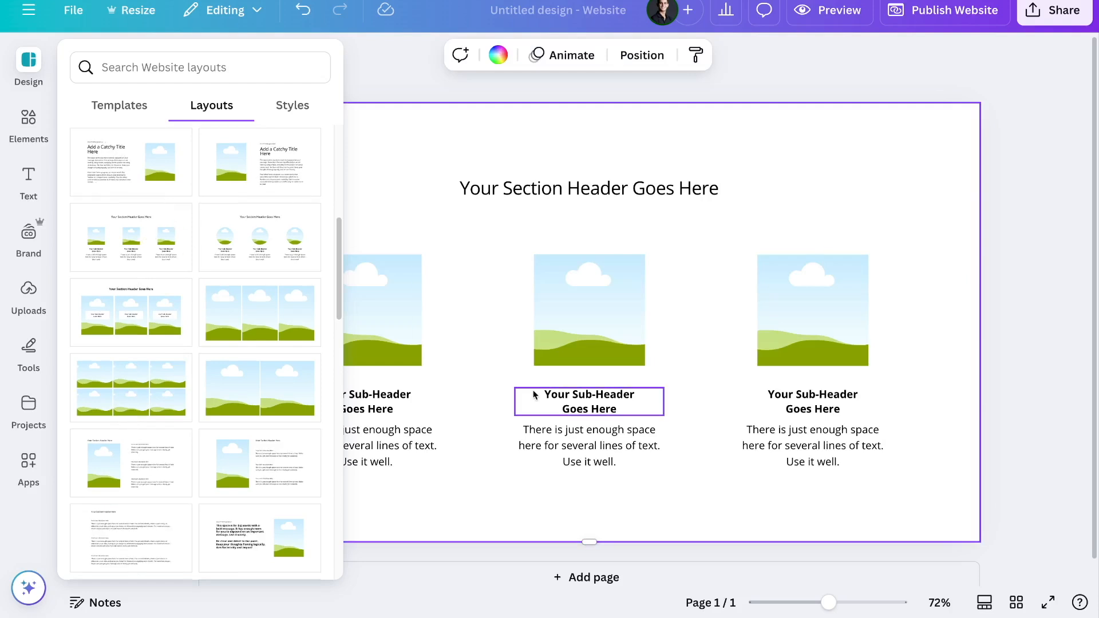
pyautogui.click(297, 104)
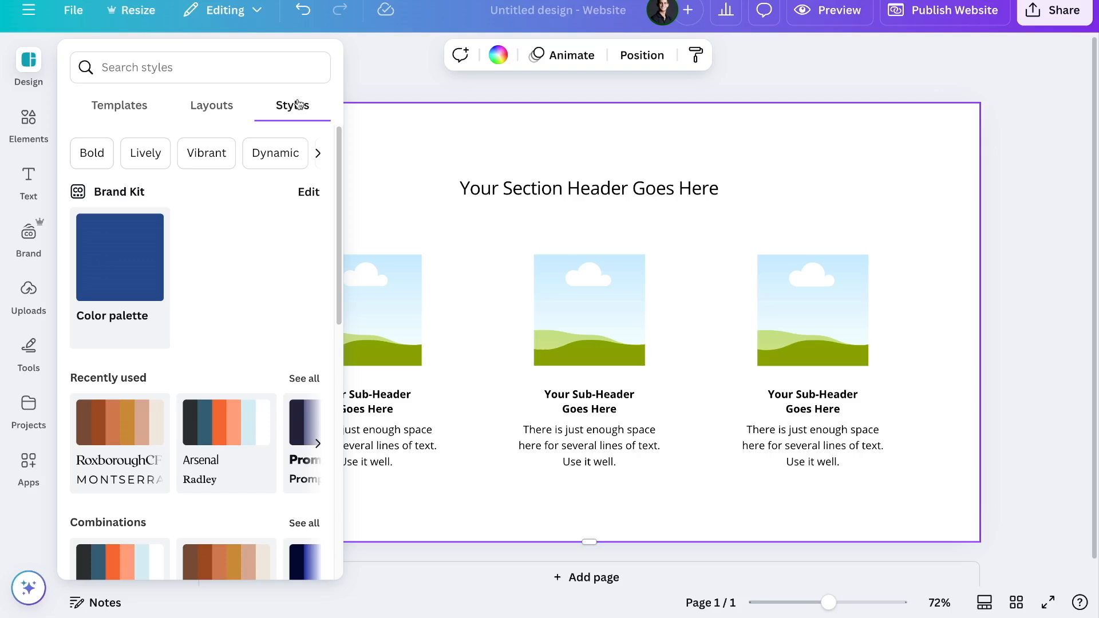
# - Show website template suggestions in the Design panel's Templates list
pyautogui.click(101, 109)
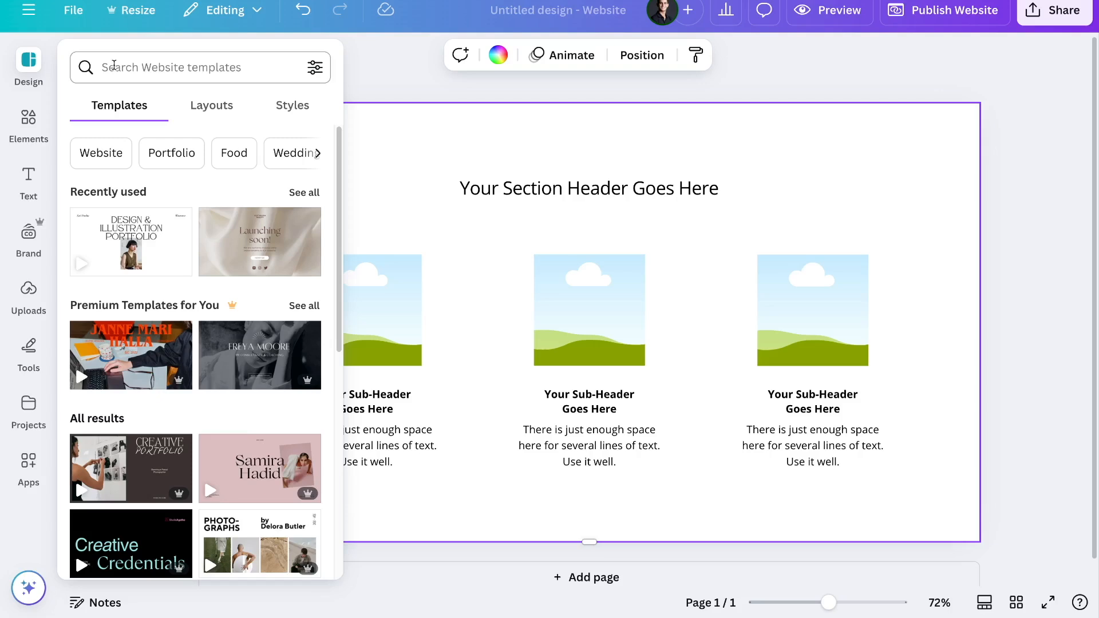
# - Filter templates to Portfolio and open the Design & Illustration Portfolio template
pyautogui.click(175, 154)
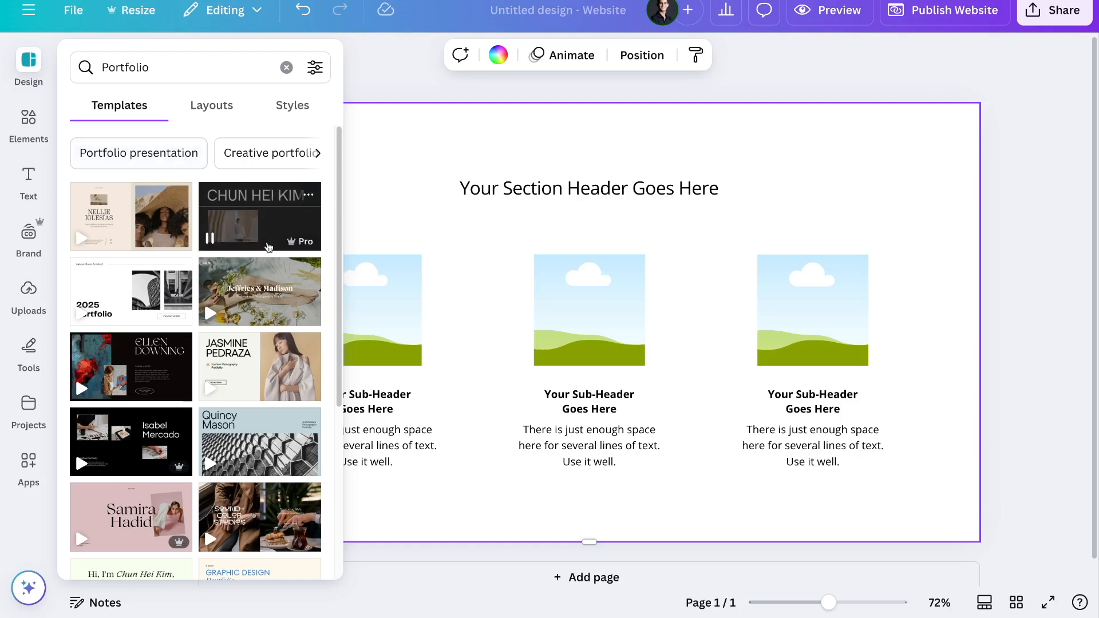
pyautogui.moveTo(297, 249)
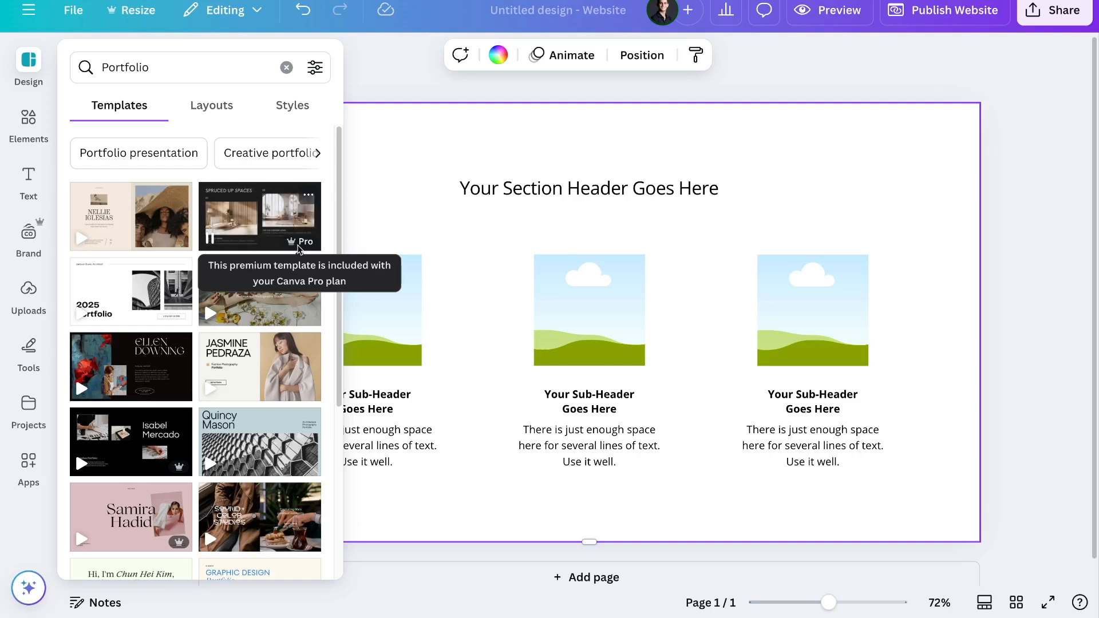
pyautogui.scroll(-12, 246, 372)
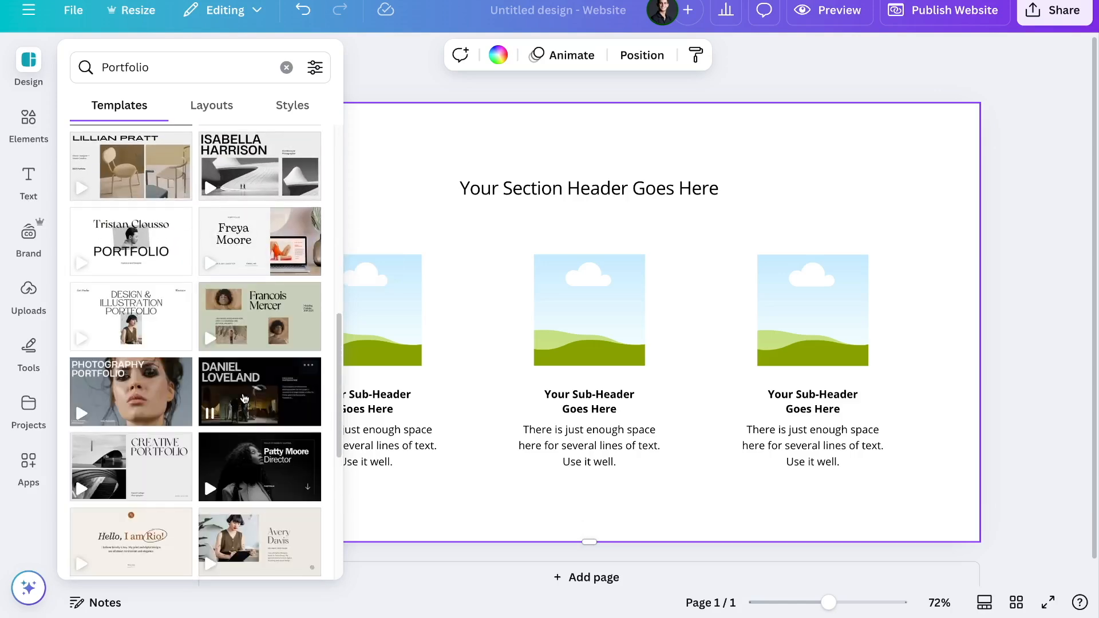
pyautogui.click(121, 317)
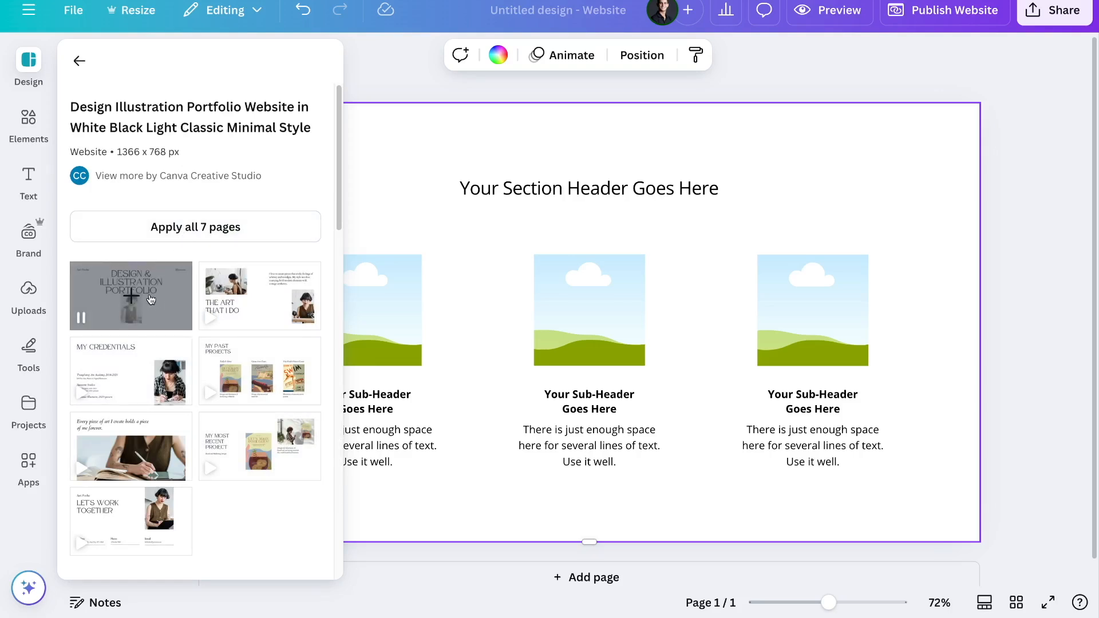
# - Apply all 7 template pages and close the Design panel
pyautogui.click(197, 229)
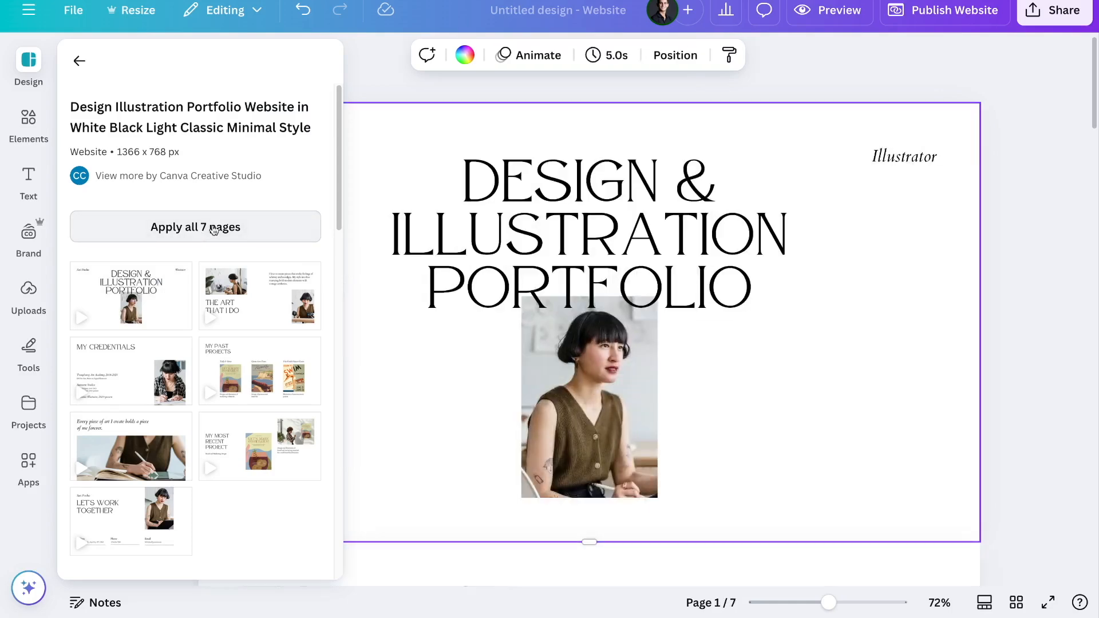
pyautogui.click(368, 57)
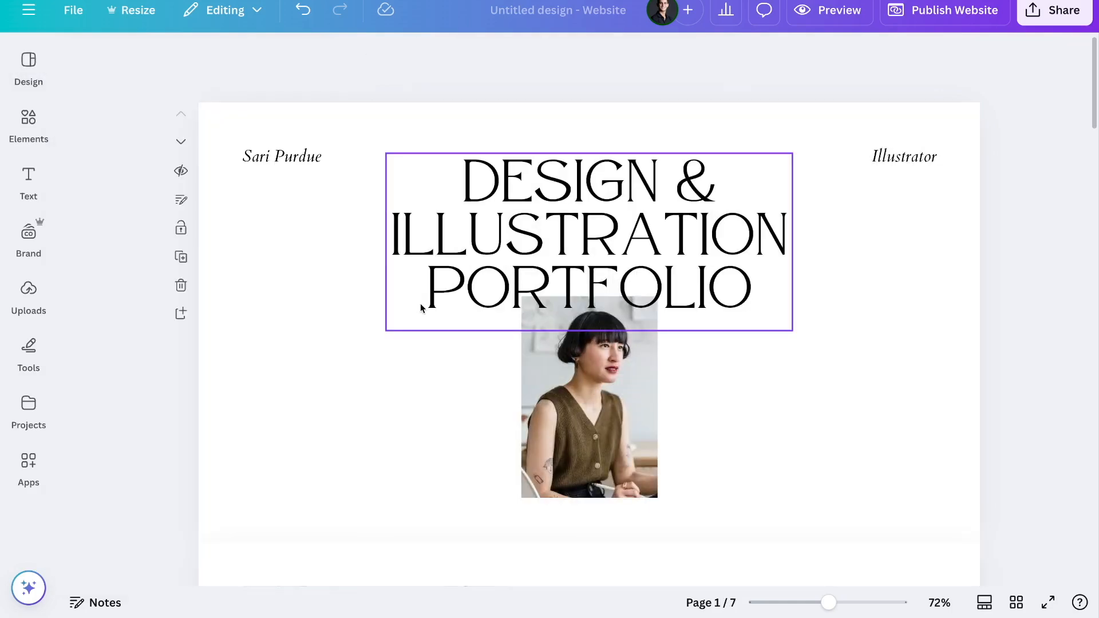
pyautogui.scroll(-13, 420, 308)
pyautogui.scroll(-15, 420, 307)
pyautogui.scroll(-15, 422, 308)
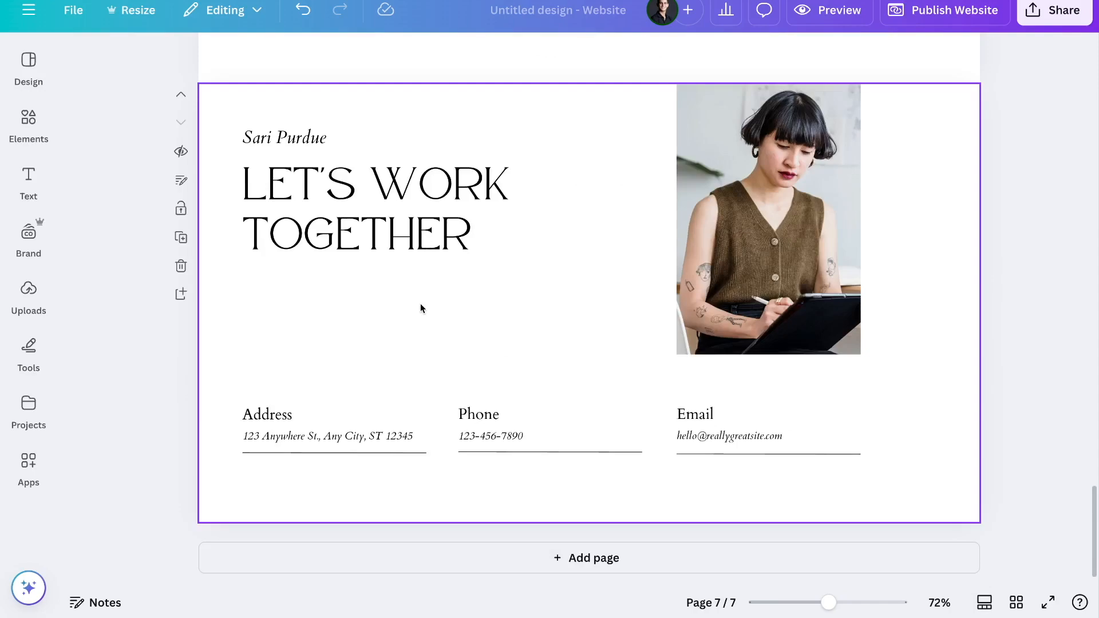
pyautogui.scroll(20, 420, 308)
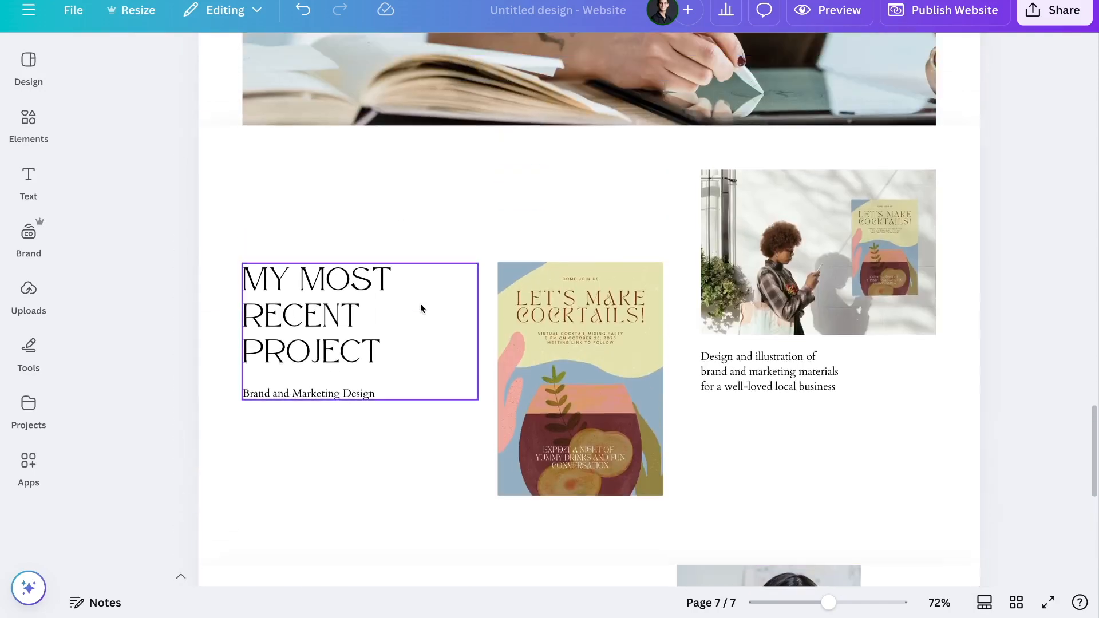
pyautogui.scroll(15, 420, 308)
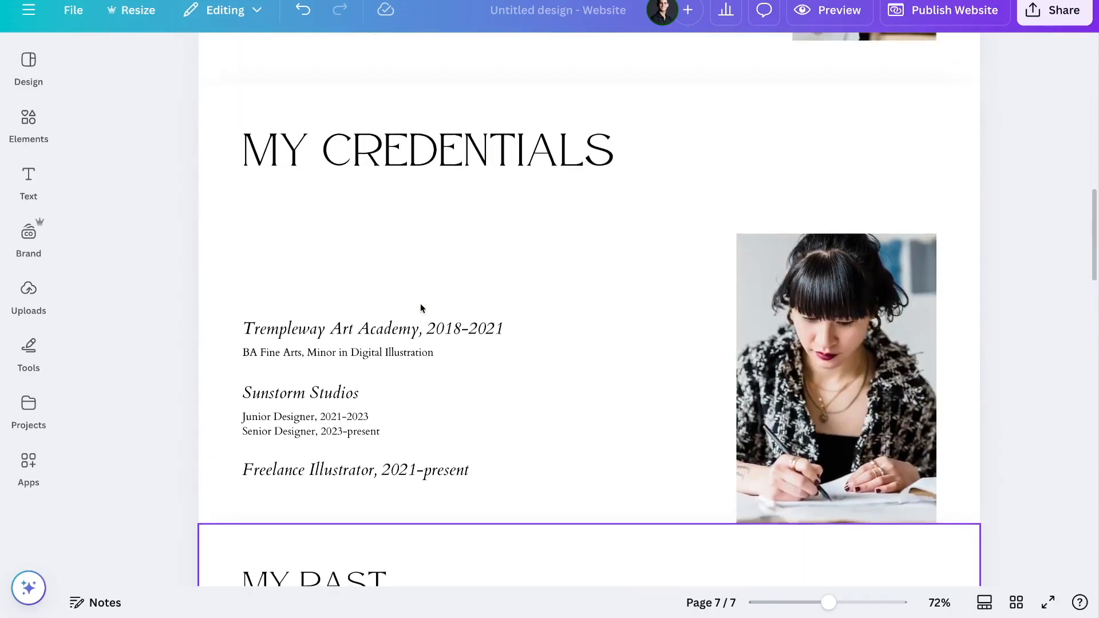
pyautogui.scroll(10, 420, 303)
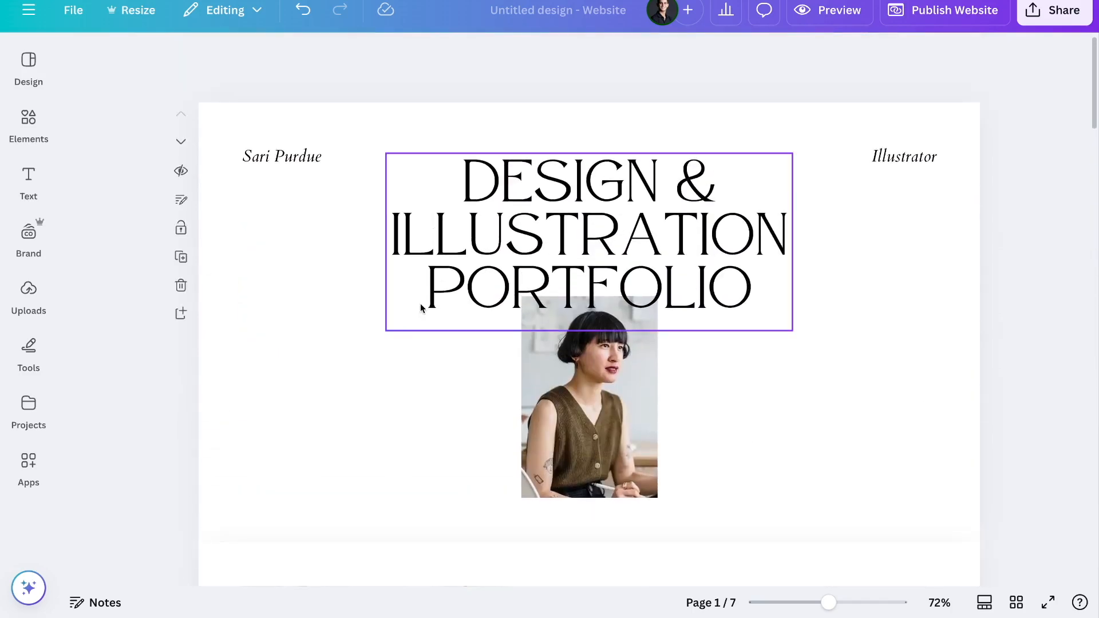
pyautogui.doubleClick(526, 245)
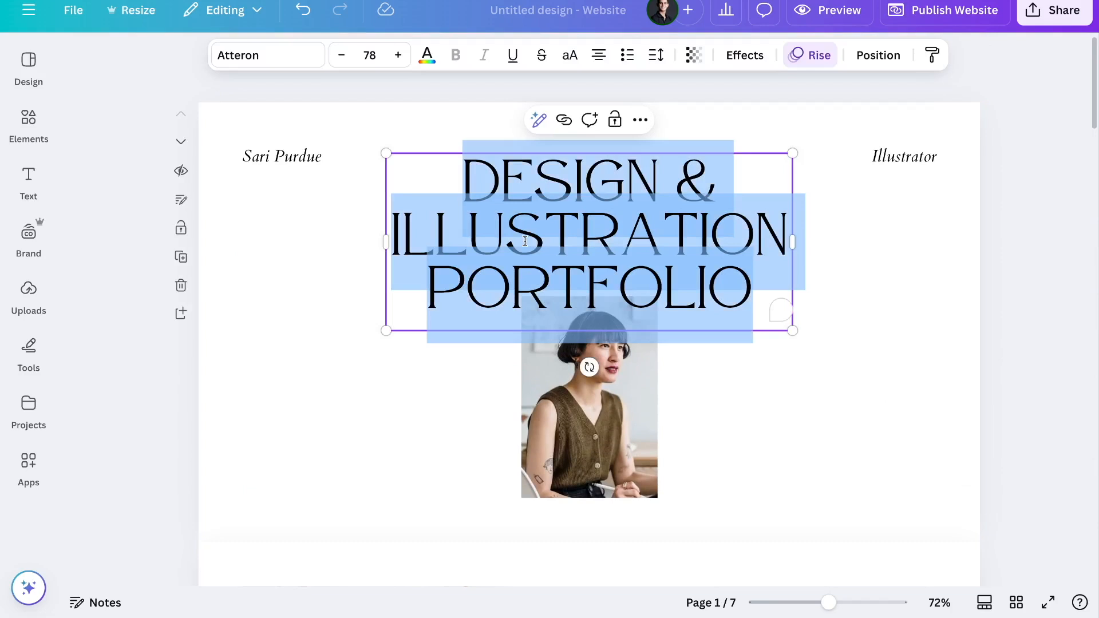
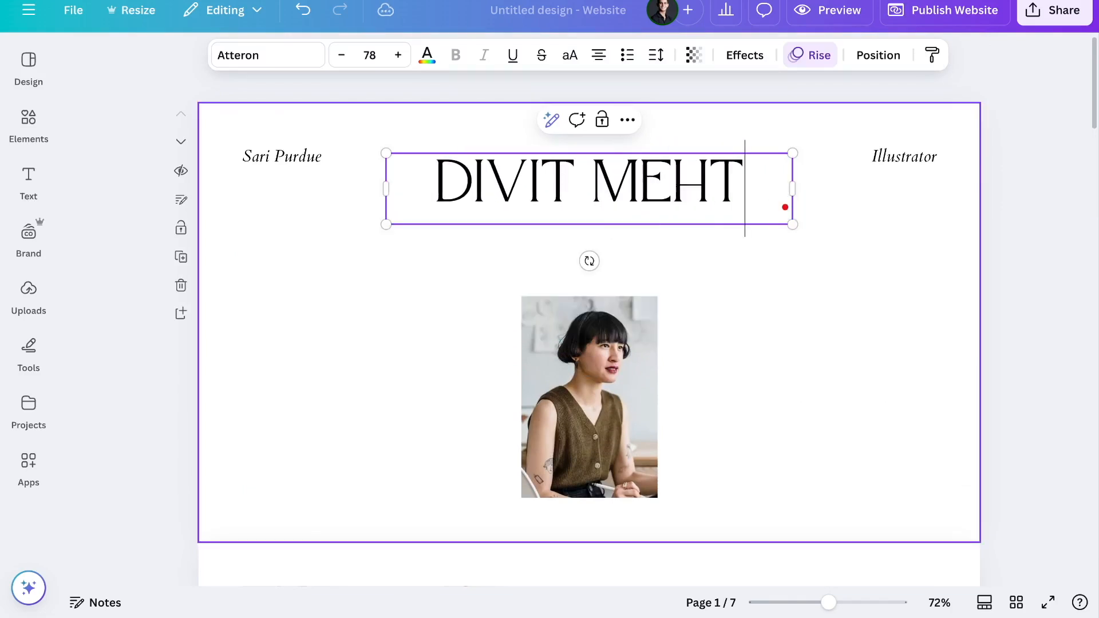
pyautogui.click(375, 371)
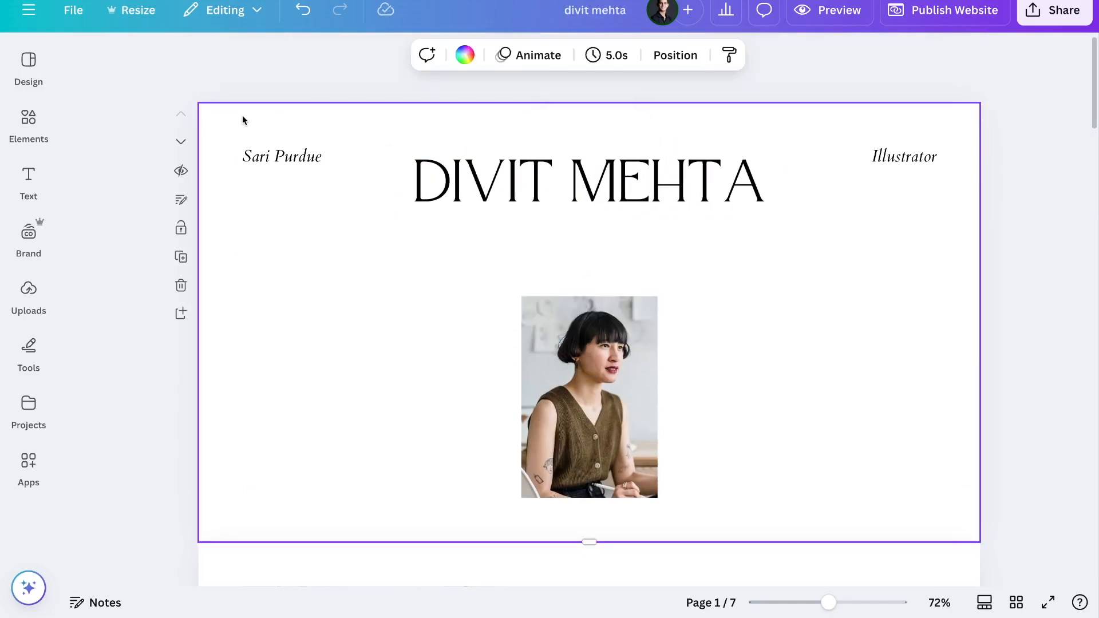
pyautogui.moveTo(269, 157); pyautogui.dragTo(244, 149)
pyautogui.click(581, 448)
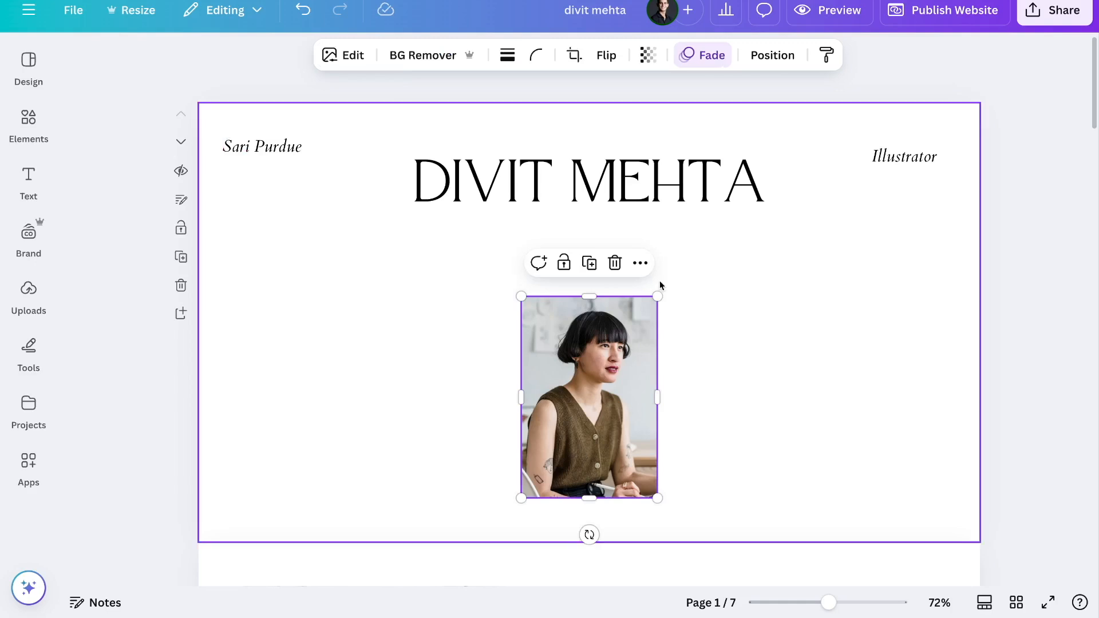
pyautogui.moveTo(658, 297); pyautogui.dragTo(637, 380)
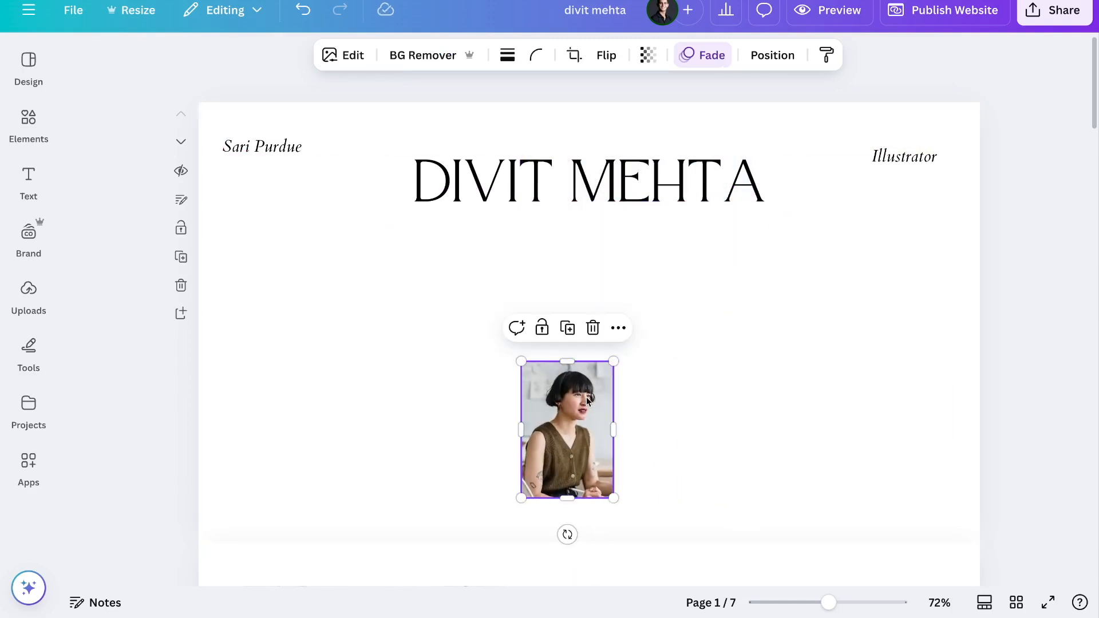
# - Try swapping the hero photo for the man's photo from Elements, then undo it
pyautogui.click(29, 120)
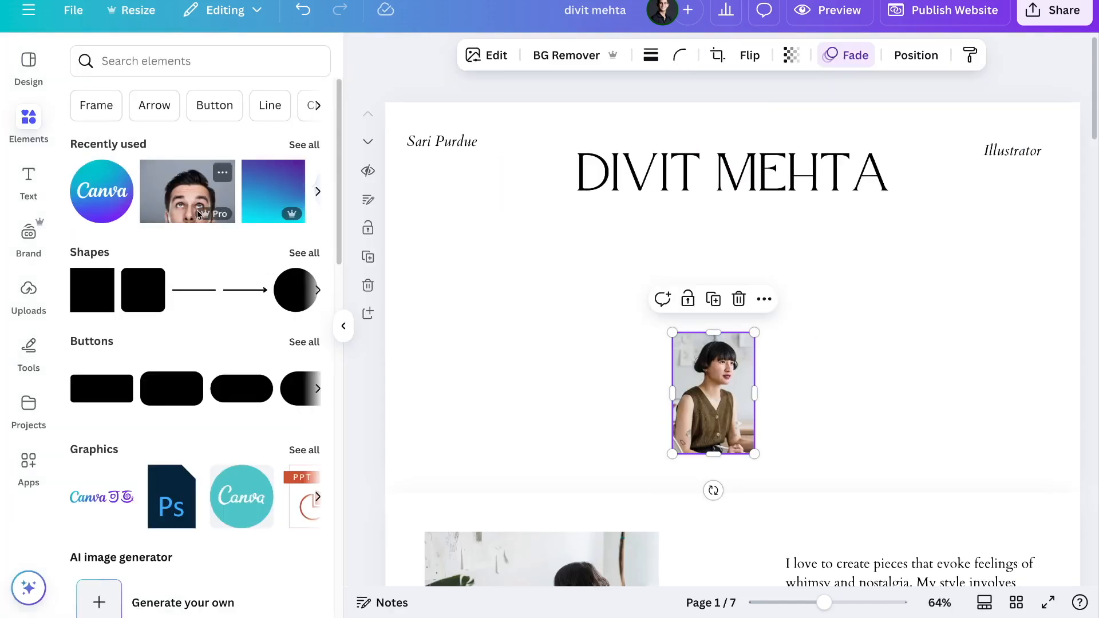
pyautogui.click(195, 215)
pyautogui.click(628, 320)
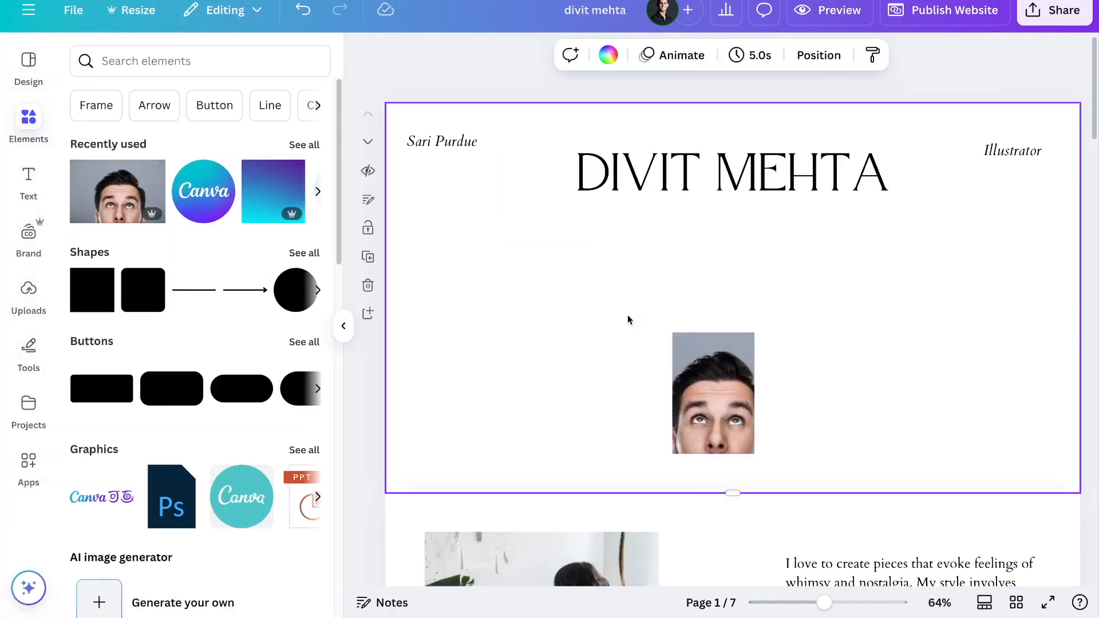
pyautogui.hotkey('ctrl', 'z')
pyautogui.click(428, 67)
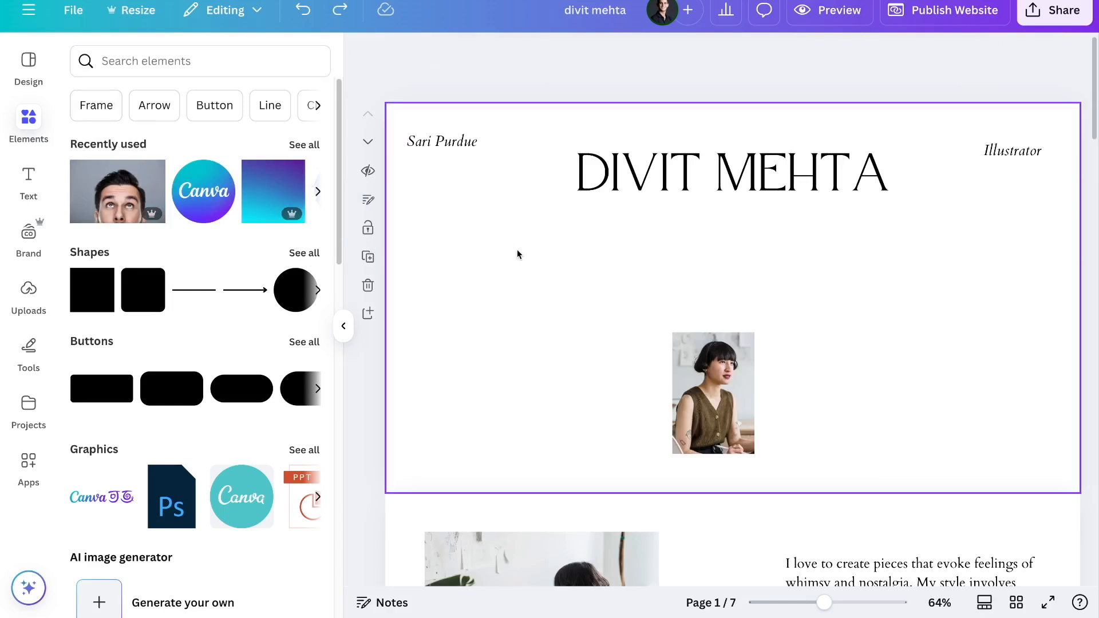
# - Enlarge the woman's hero photo on page 1
pyautogui.click(748, 340)
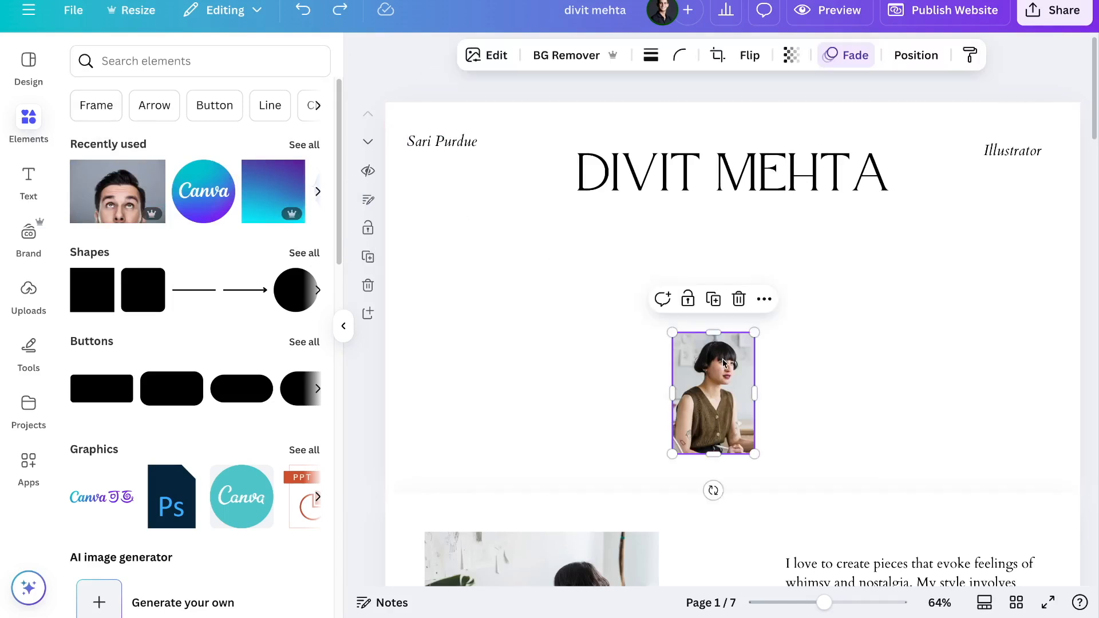
pyautogui.moveTo(750, 337); pyautogui.dragTo(805, 258)
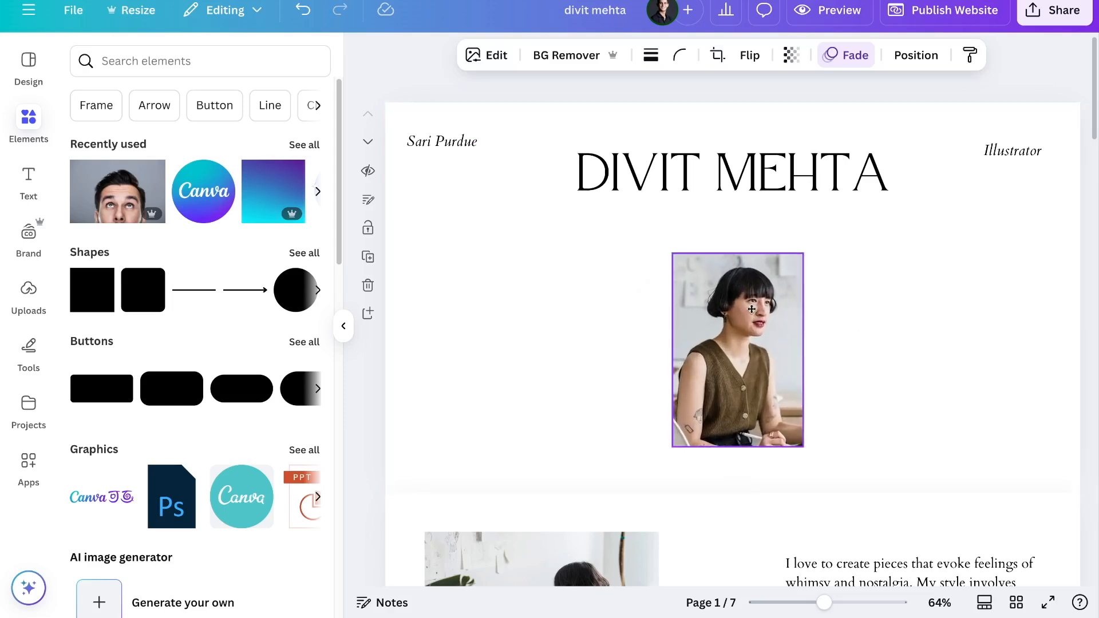
pyautogui.click(541, 254)
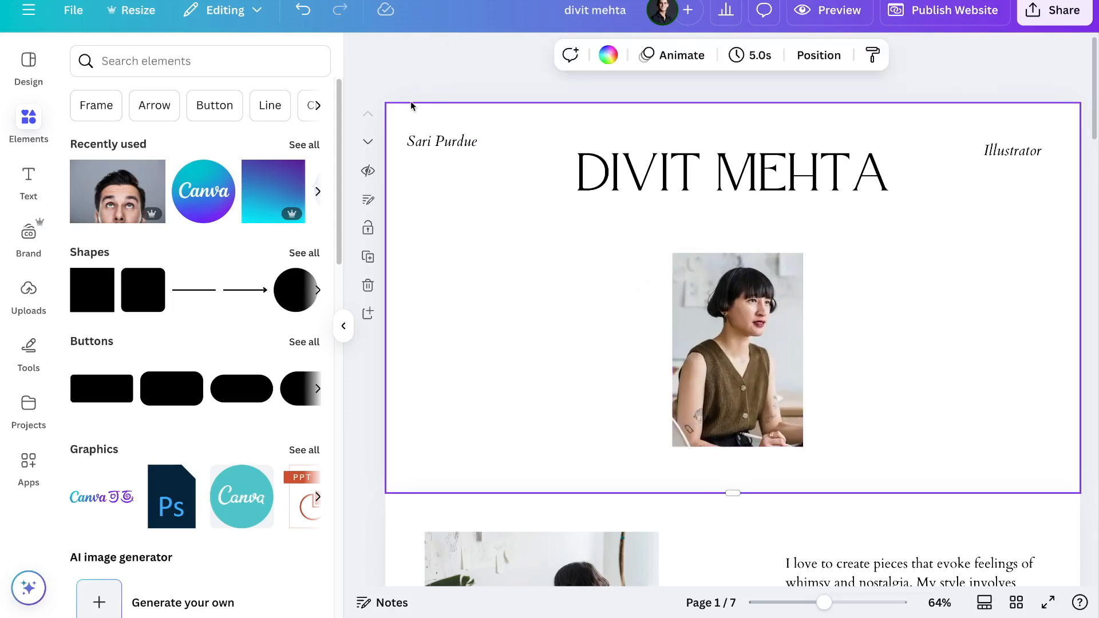
# - Give every page a yellow background from the page background colours
pyautogui.click(411, 102)
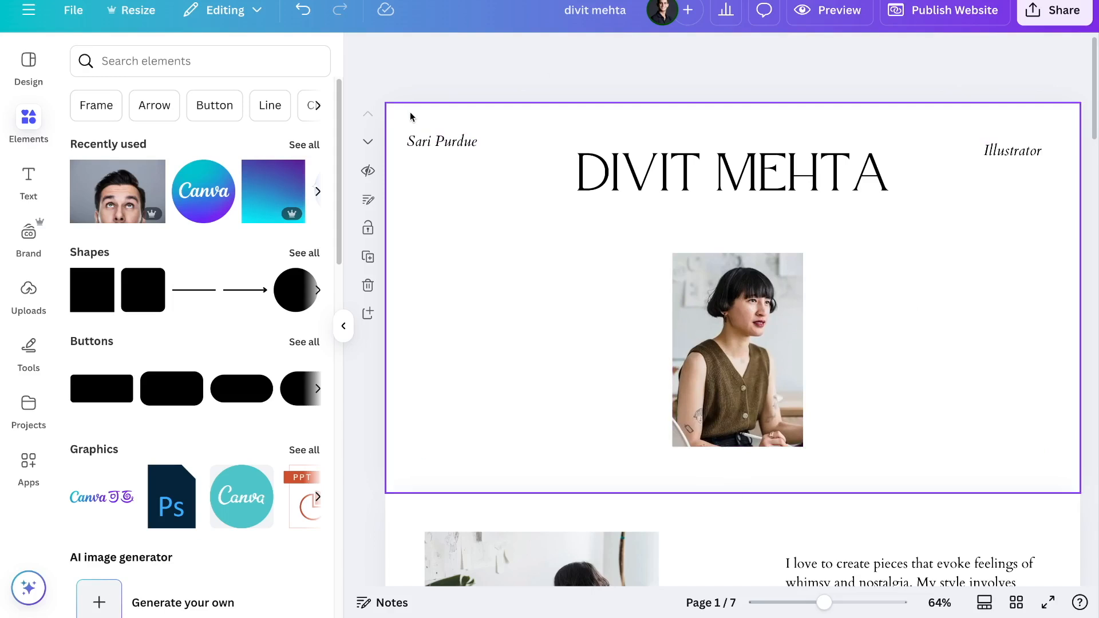
pyautogui.click(410, 112)
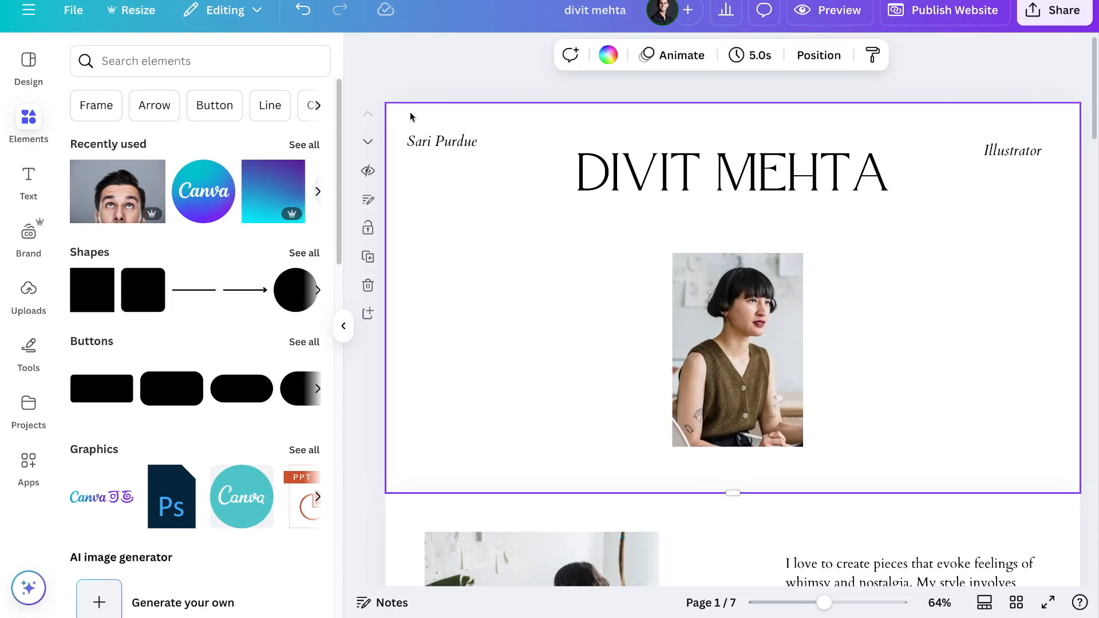
pyautogui.click(610, 56)
pyautogui.scroll(-3, 198, 432)
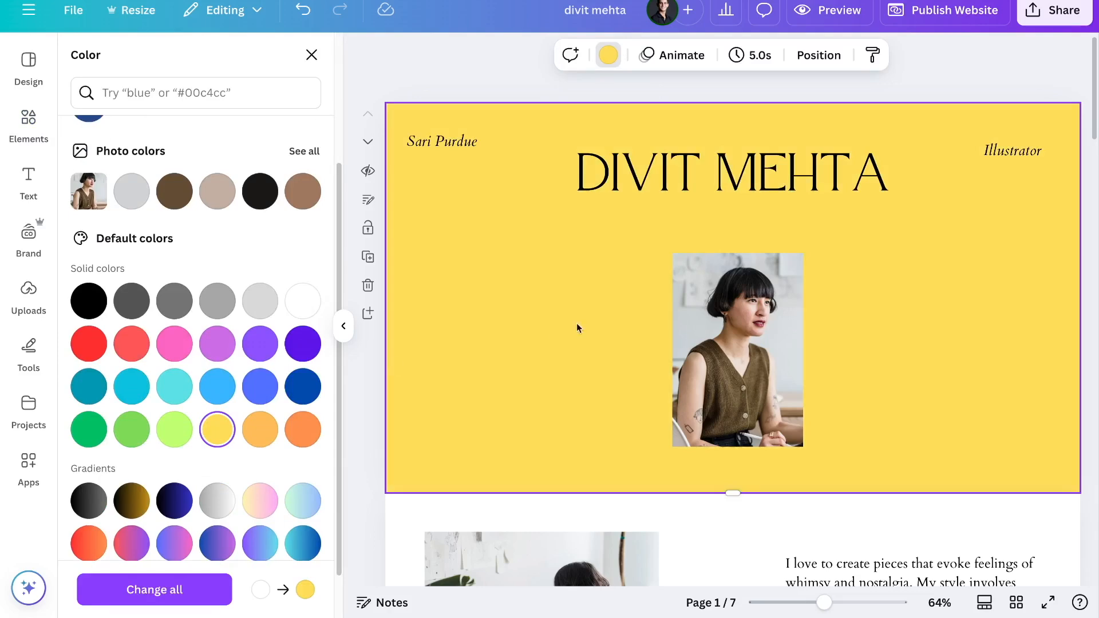
pyautogui.click(186, 590)
# - Try a royal blue background across all pages
pyautogui.scroll(-1, 587, 472)
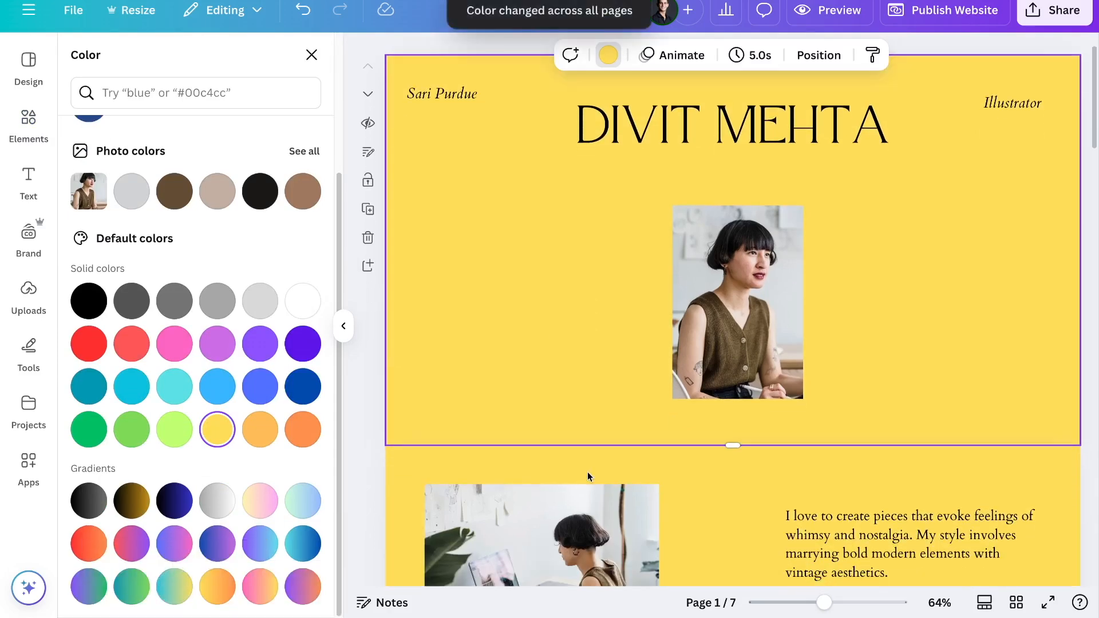
pyautogui.scroll(-15, 587, 472)
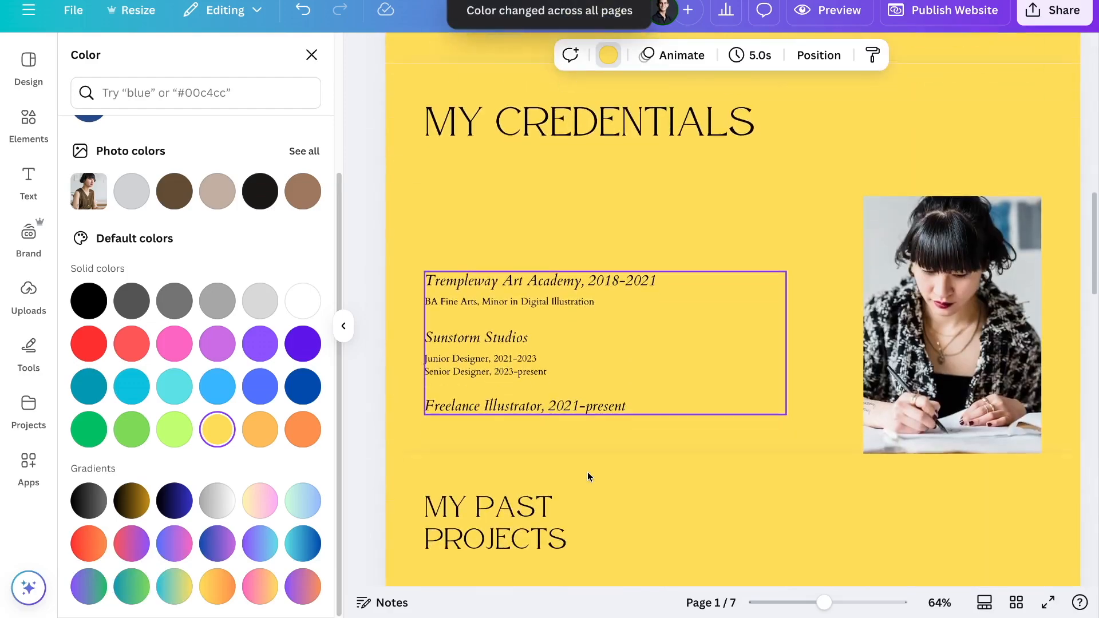
pyautogui.scroll(-17, 587, 472)
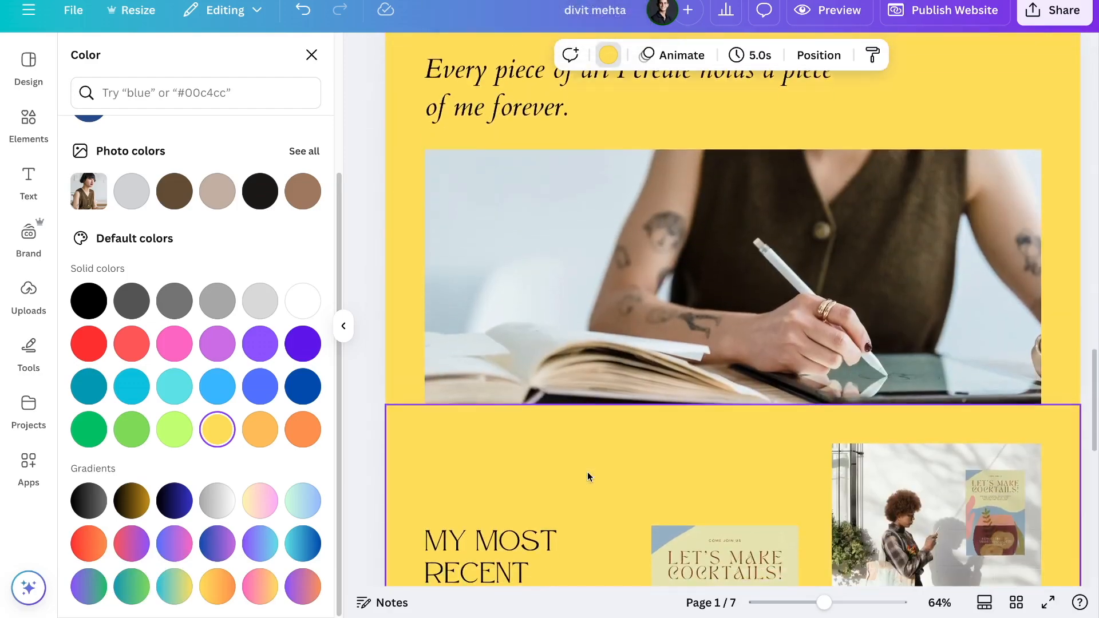
pyautogui.scroll(-4, 587, 472)
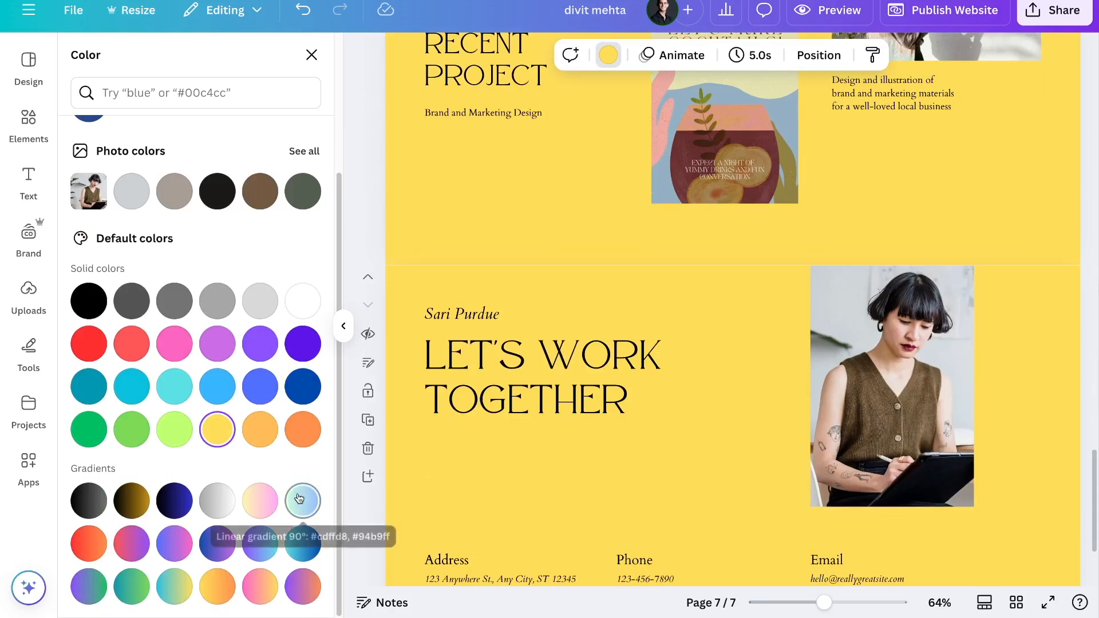
pyautogui.click(269, 392)
pyautogui.click(172, 588)
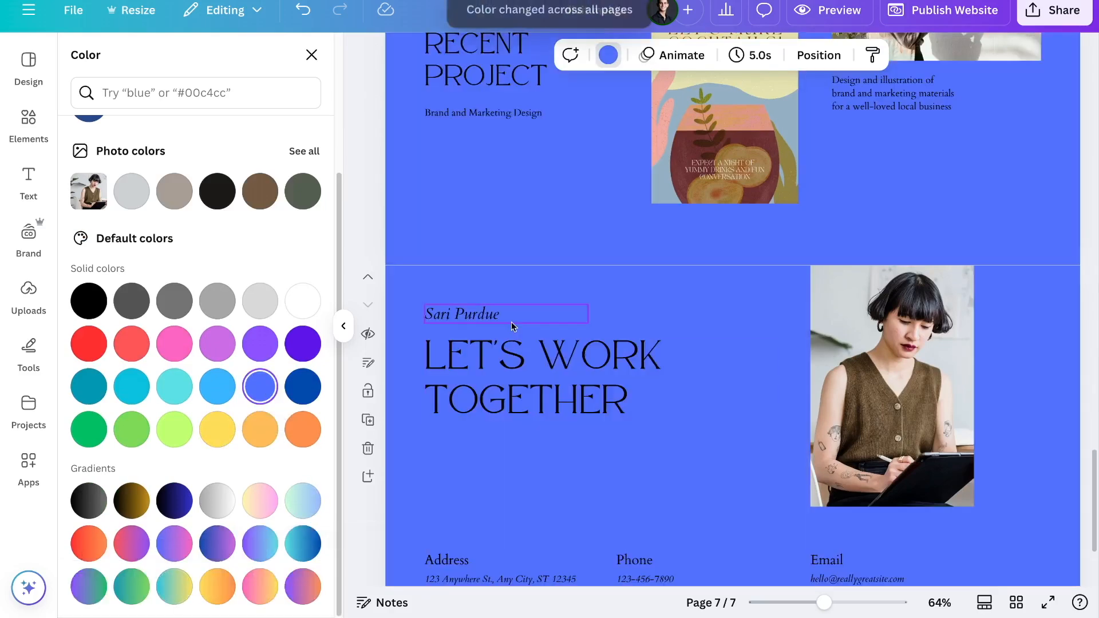
# - Switch all pages back to yellow and close the colour choices
pyautogui.scroll(5, 514, 327)
pyautogui.scroll(20, 513, 327)
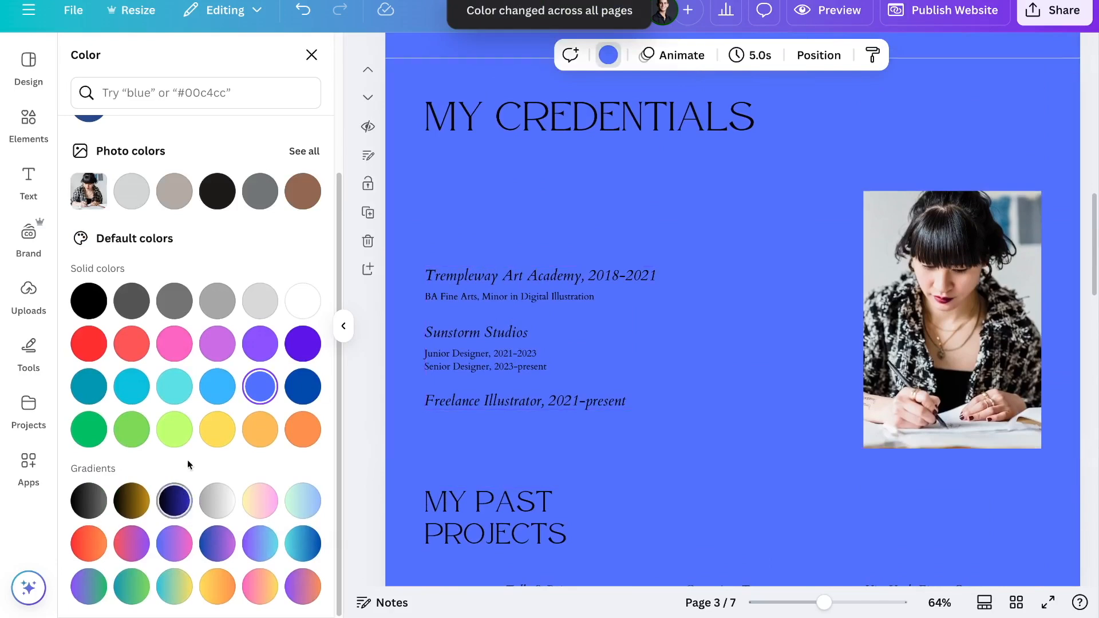
pyautogui.click(217, 429)
pyautogui.click(165, 589)
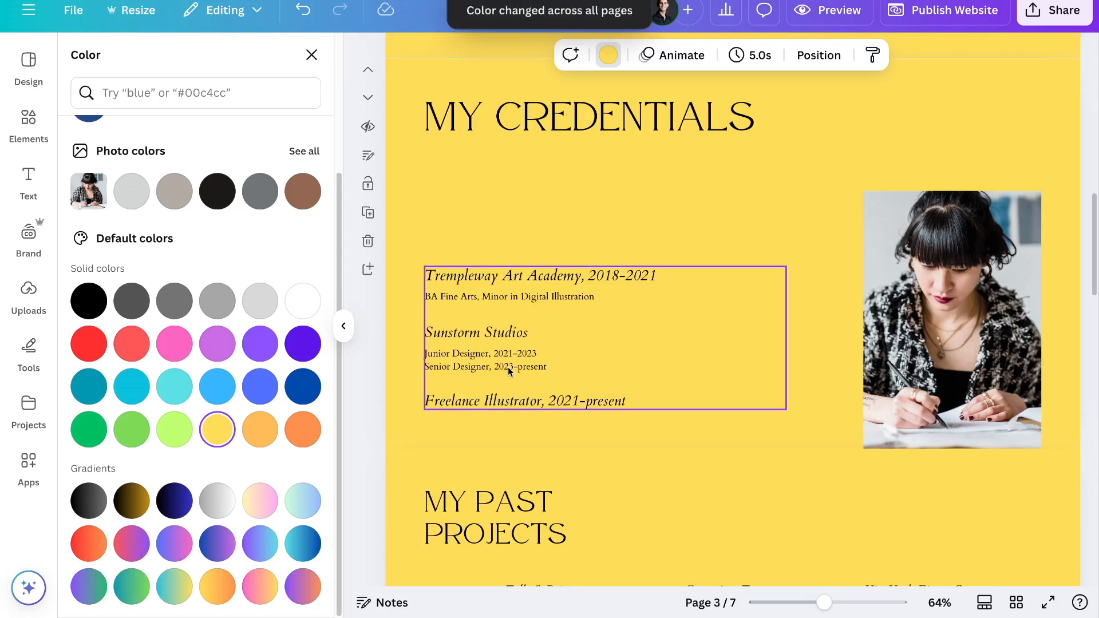
pyautogui.click(343, 326)
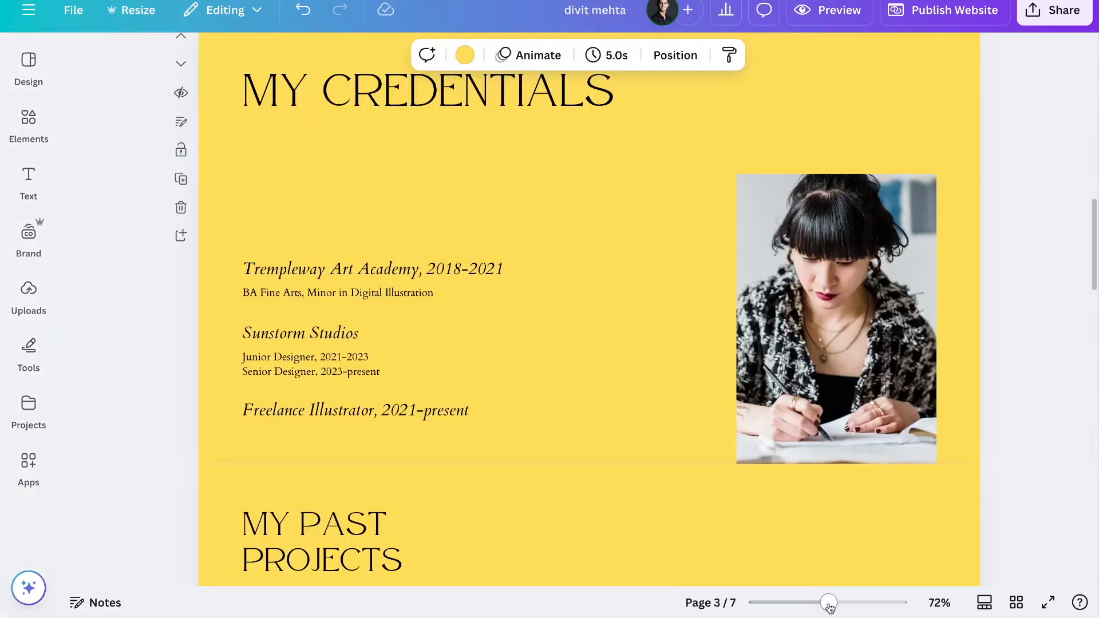
# - Delete the MY PAST PROJECTS page from the website
pyautogui.moveTo(829, 603); pyautogui.dragTo(765, 603)
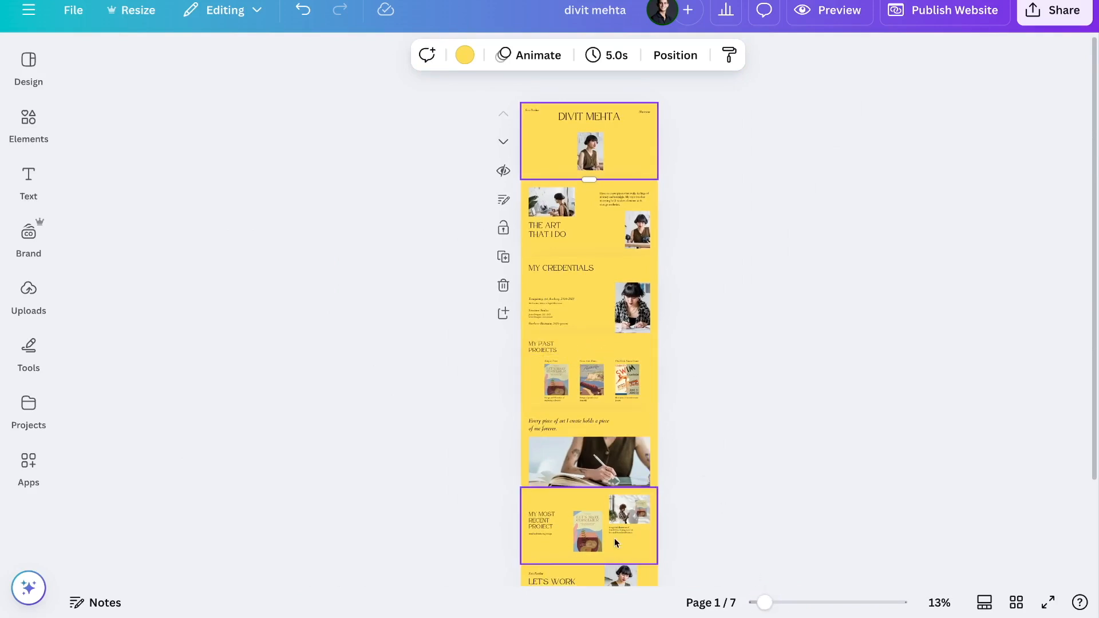
pyautogui.click(596, 342)
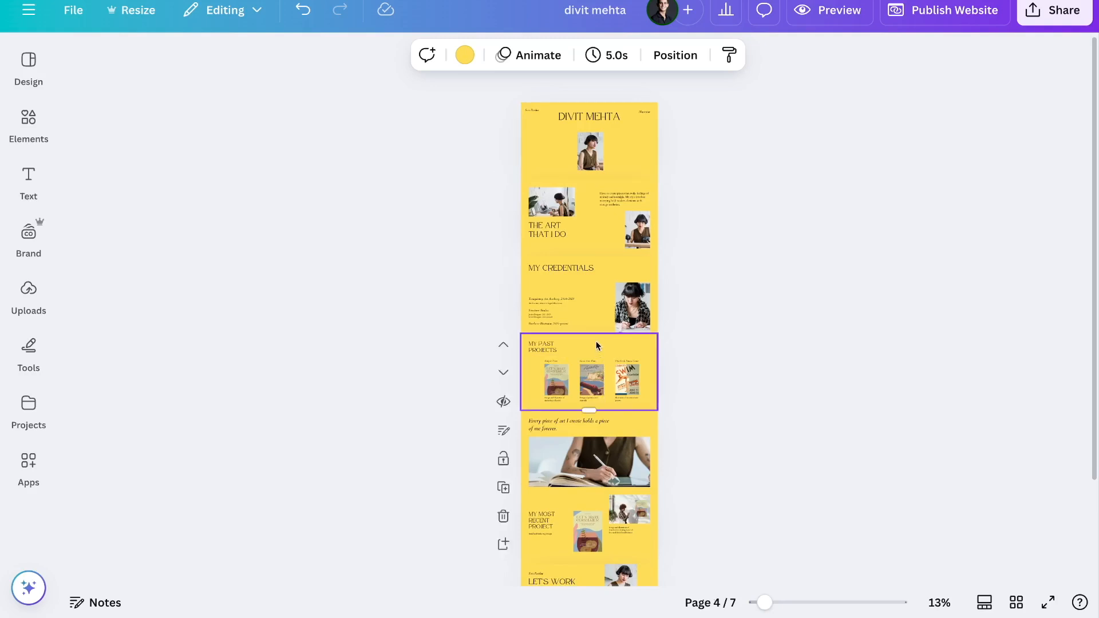
pyautogui.click(502, 517)
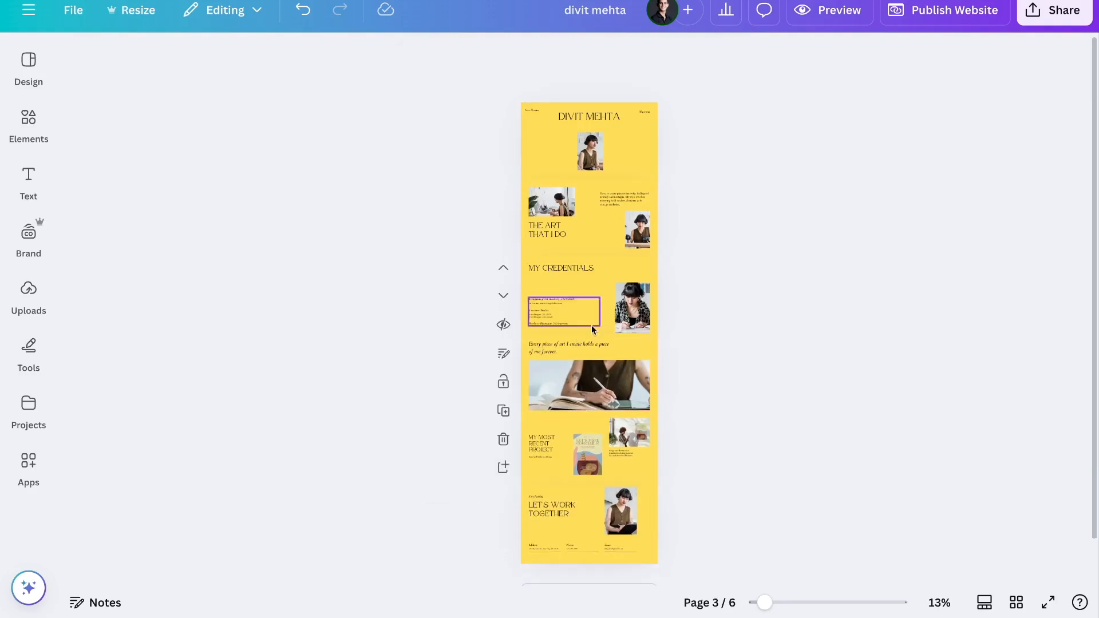
# - Move the 'Every piece of art' quote page up so it sits above MY CREDENTIALS
pyautogui.click(619, 343)
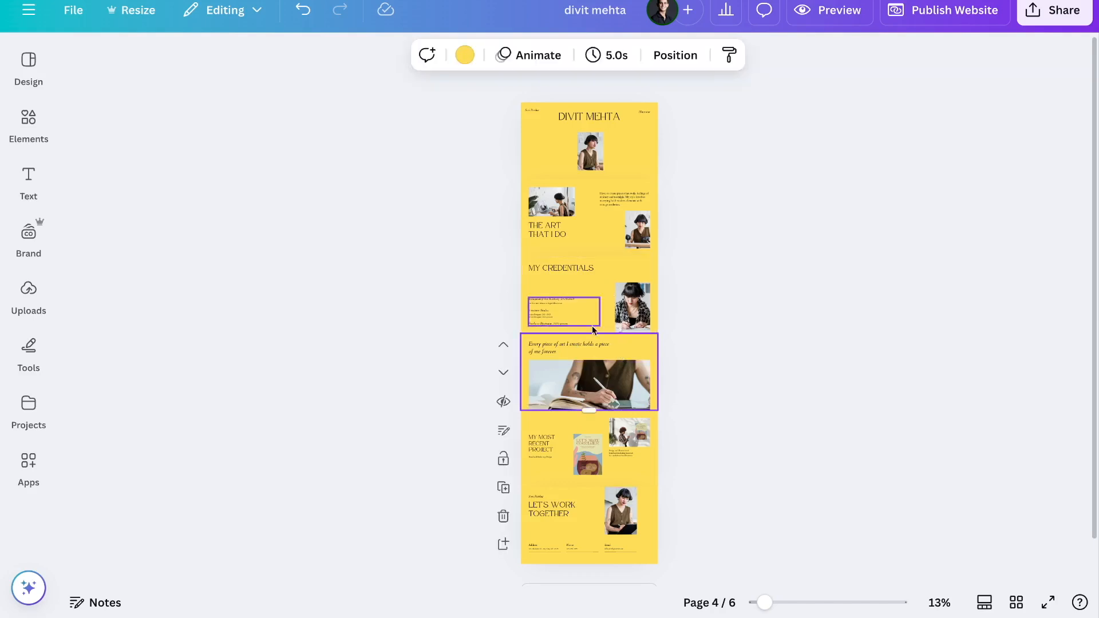
pyautogui.click(504, 346)
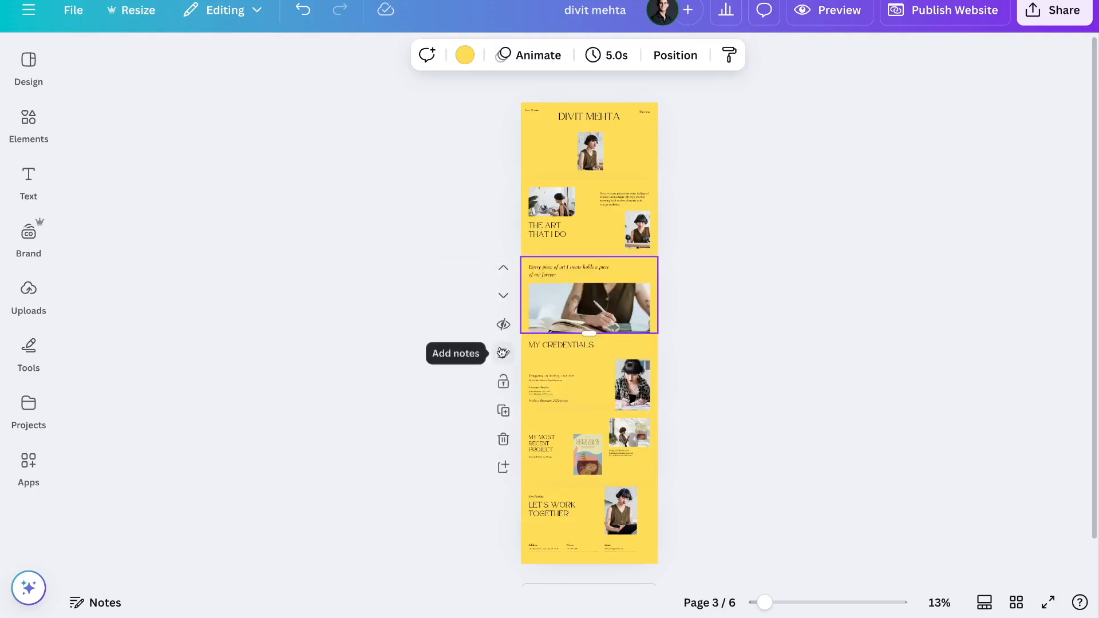
pyautogui.click(503, 295)
pyautogui.click(503, 302)
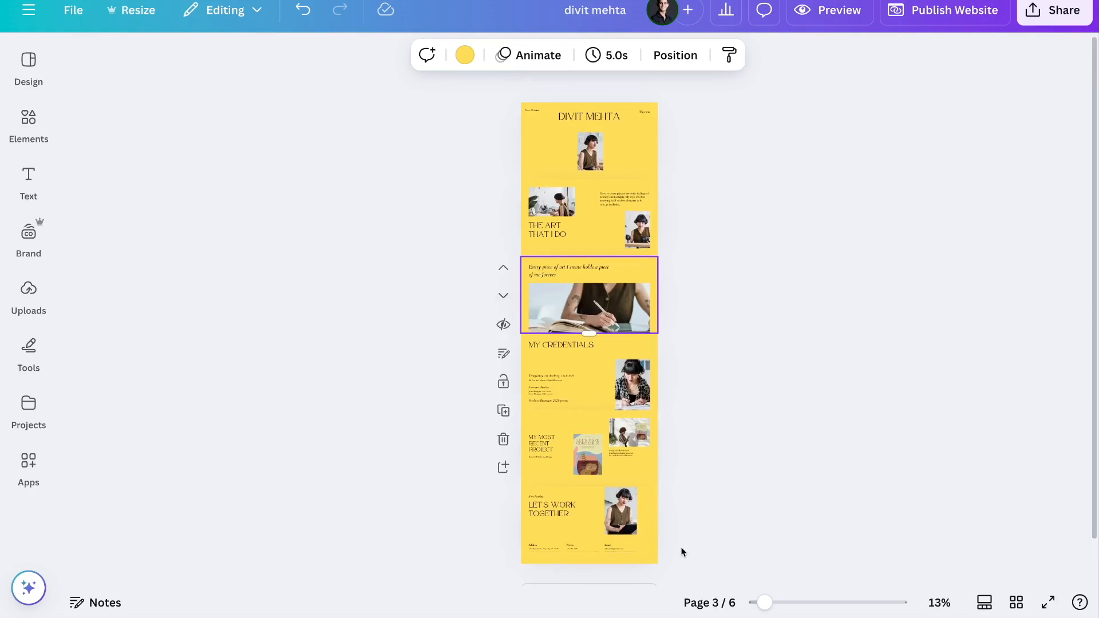
pyautogui.moveTo(762, 603); pyautogui.dragTo(830, 602)
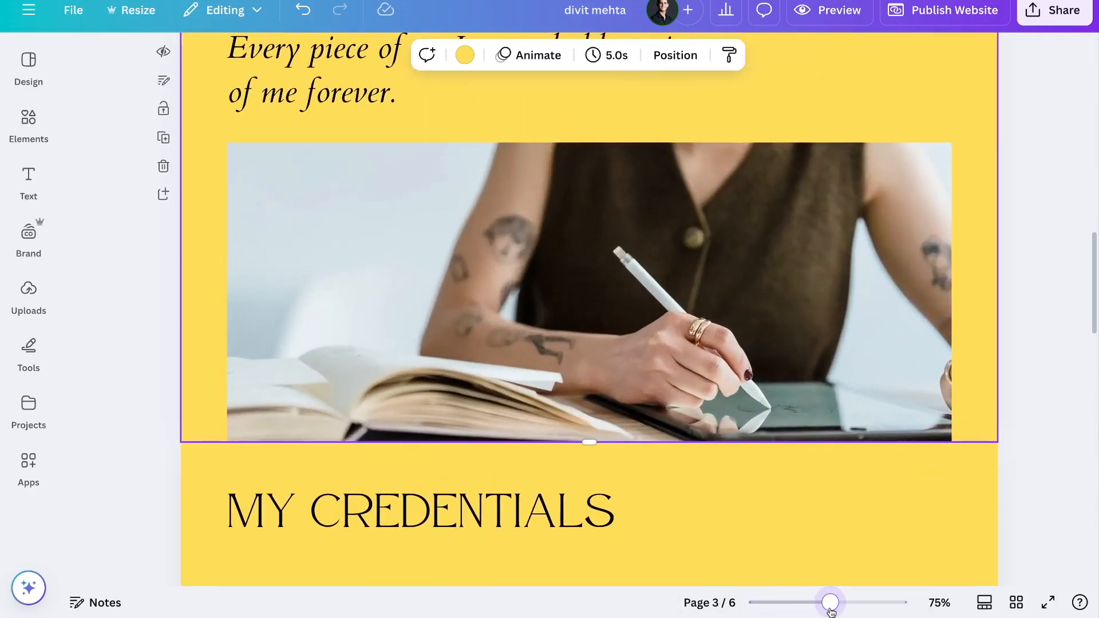
pyautogui.scroll(15, 585, 351)
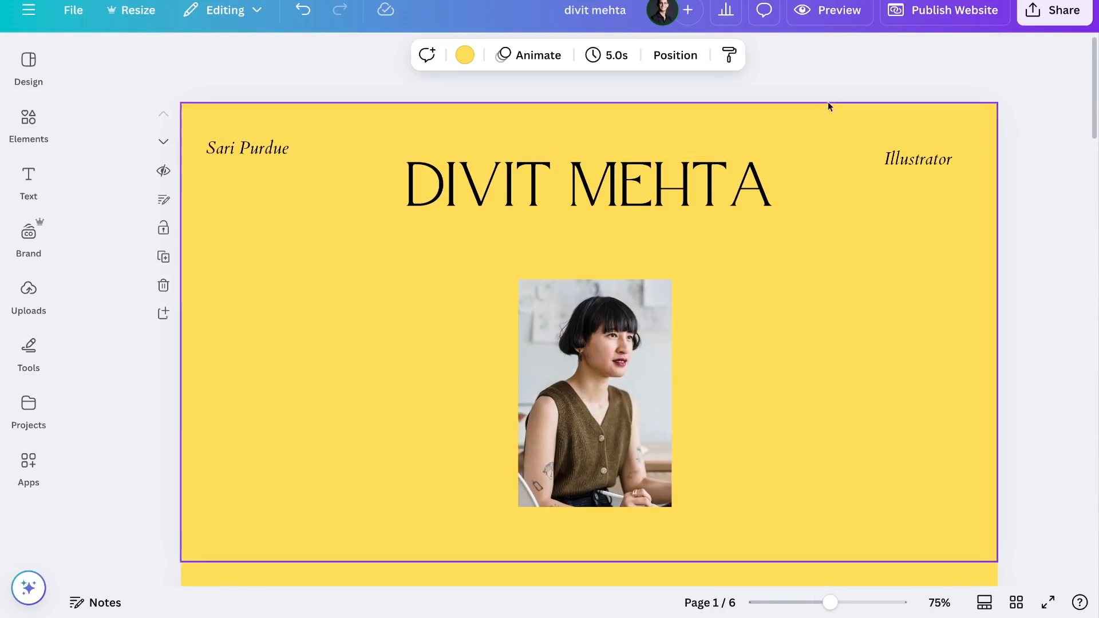
pyautogui.click(838, 18)
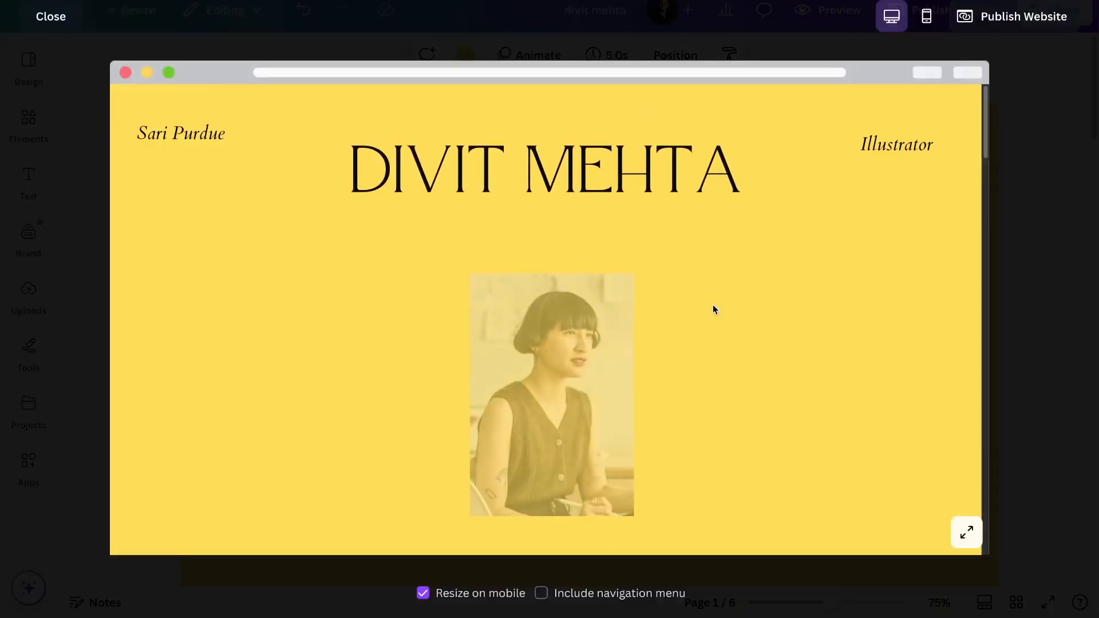
pyautogui.click(966, 533)
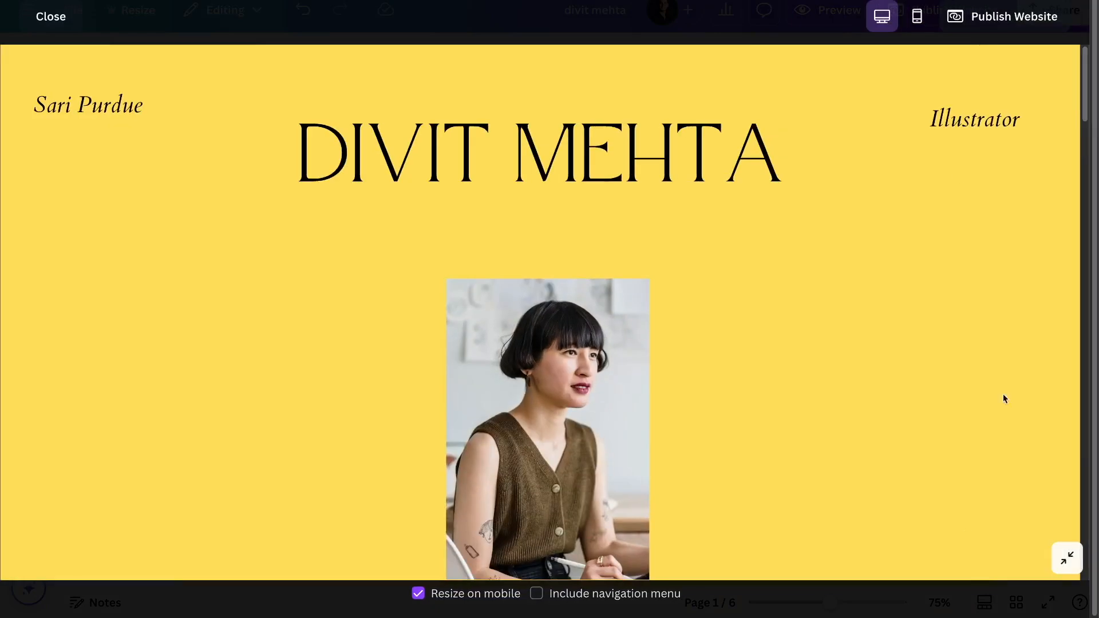
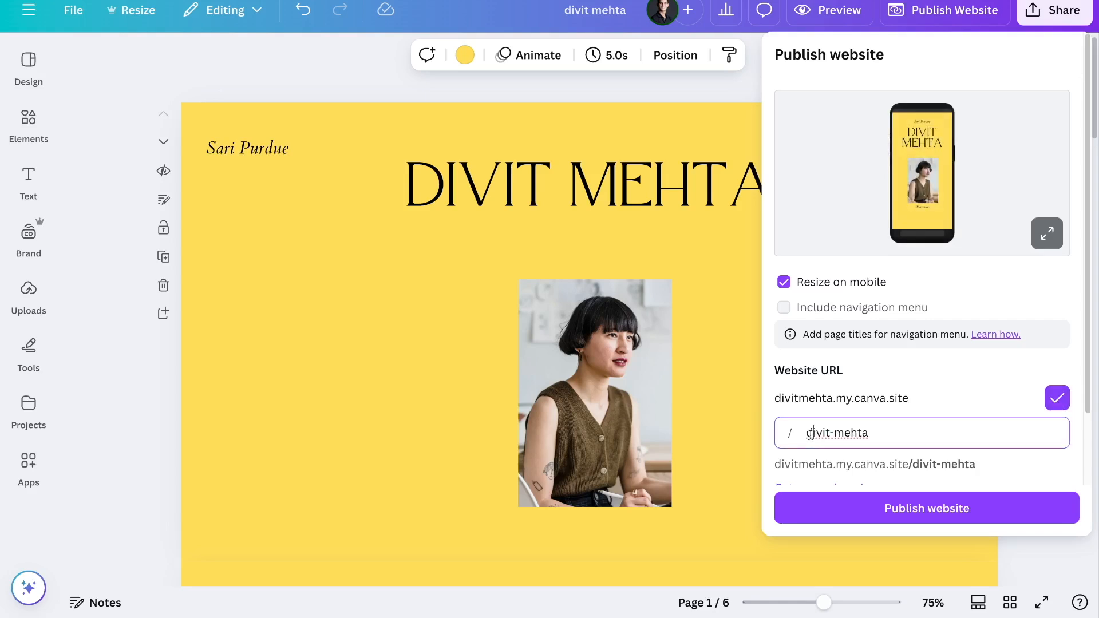
# - Change the website URL path to 'home' and review the Get a new domain offer
pyautogui.press('BackSpace')
pyautogui.press('BackSpace')
pyautogui.write('home')
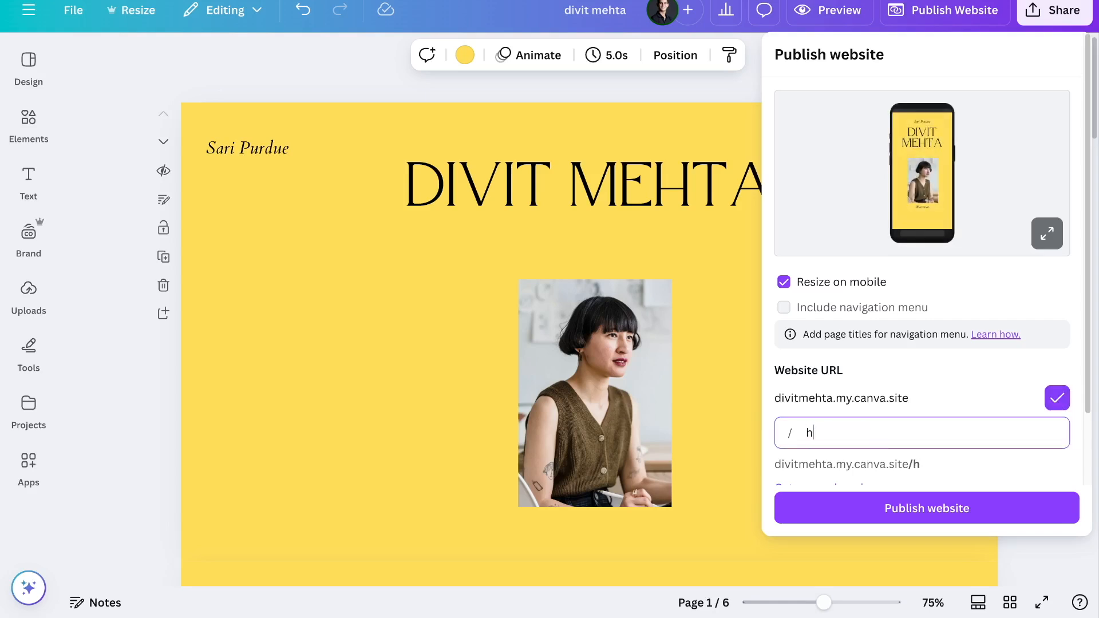
pyautogui.click(938, 393)
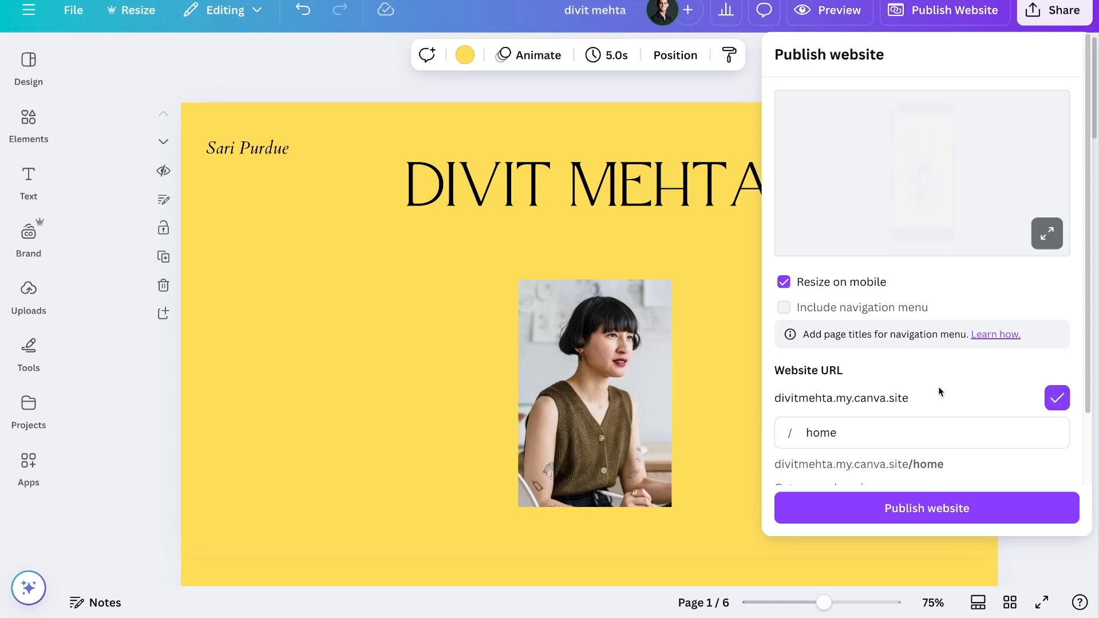
pyautogui.scroll(-1, 939, 391)
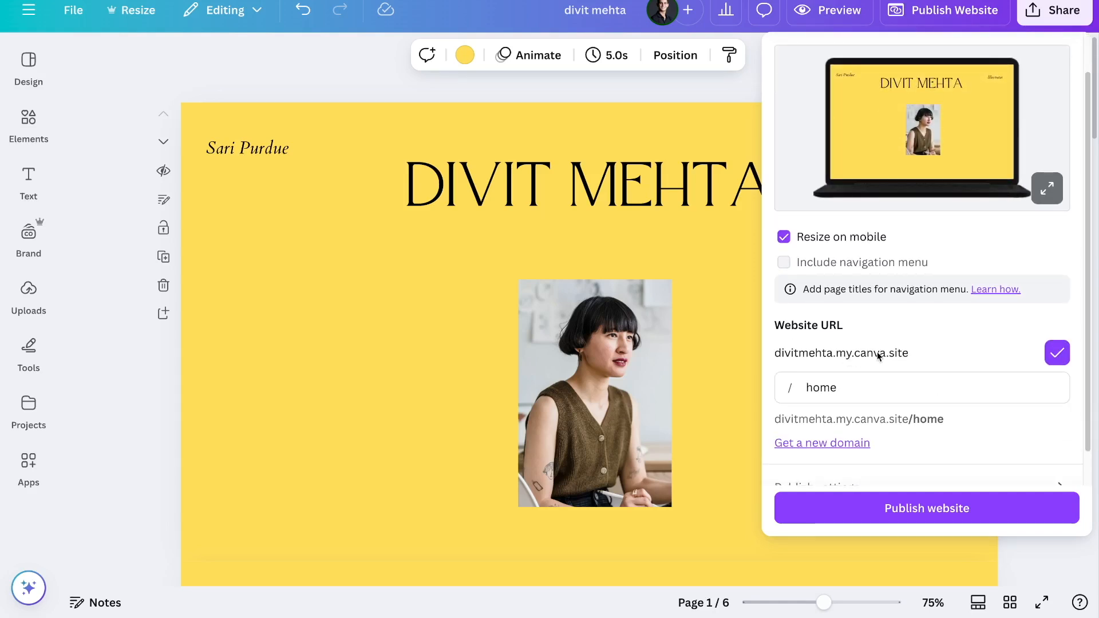
pyautogui.click(821, 444)
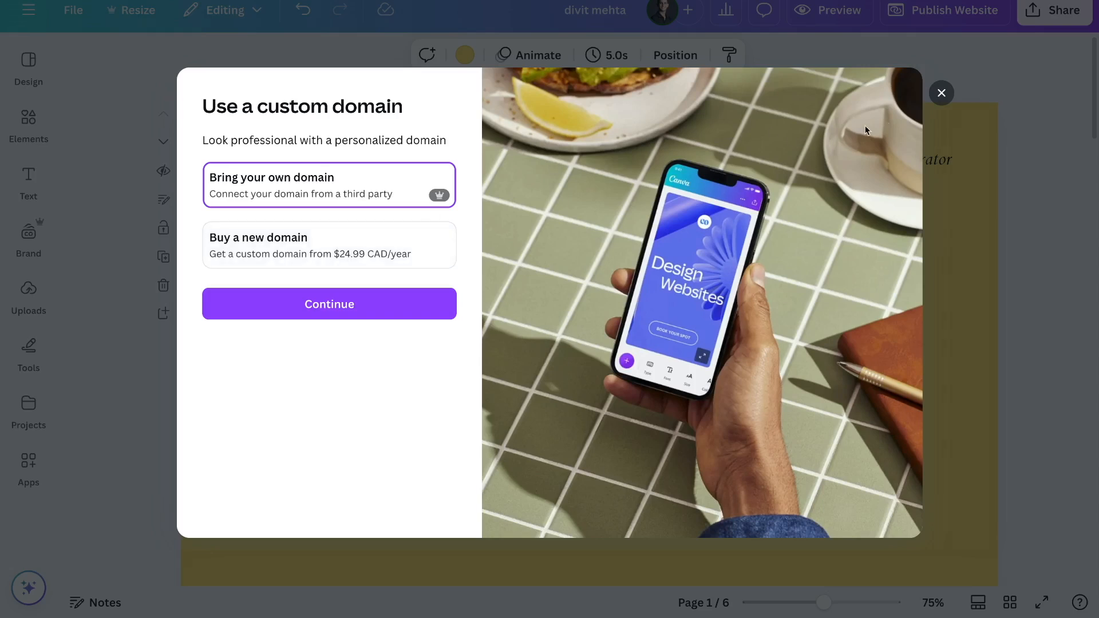
pyautogui.click(940, 95)
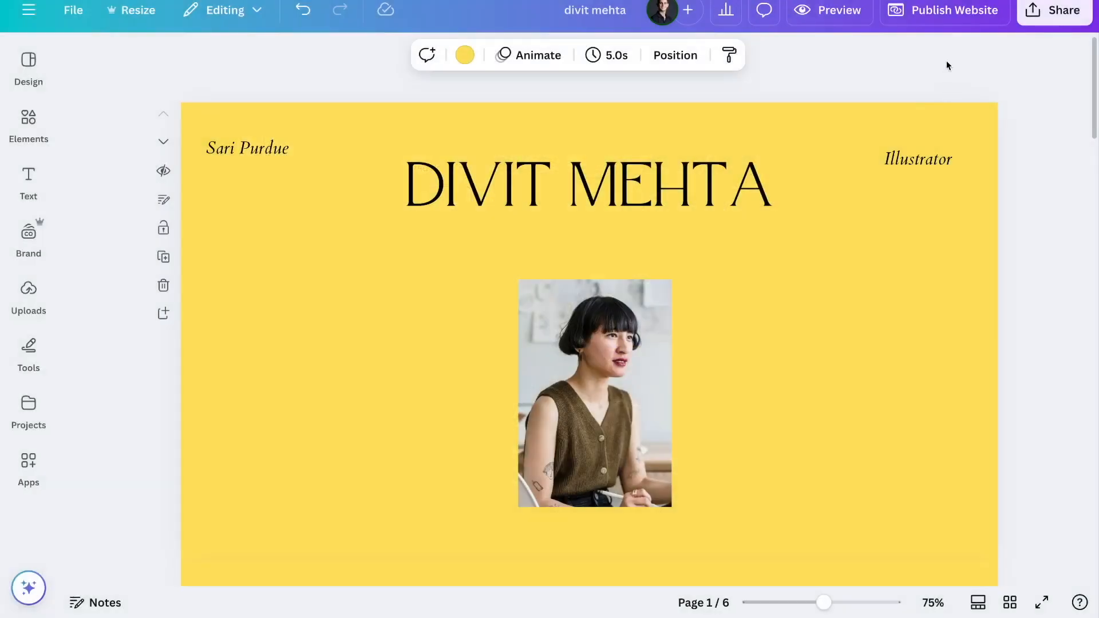
# - Back in Publish Website, re-enter 'home' as the URL path to confirm it
pyautogui.click(946, 10)
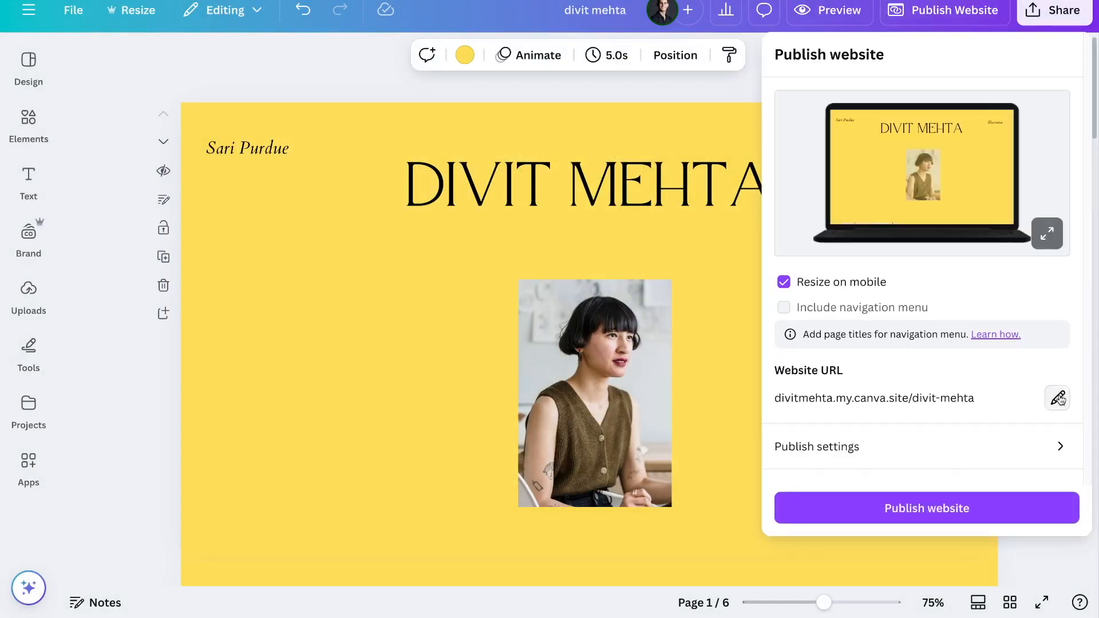
pyautogui.click(1057, 398)
pyautogui.moveTo(806, 432); pyautogui.dragTo(828, 430)
pyautogui.hotkey('ctrl', 'a')
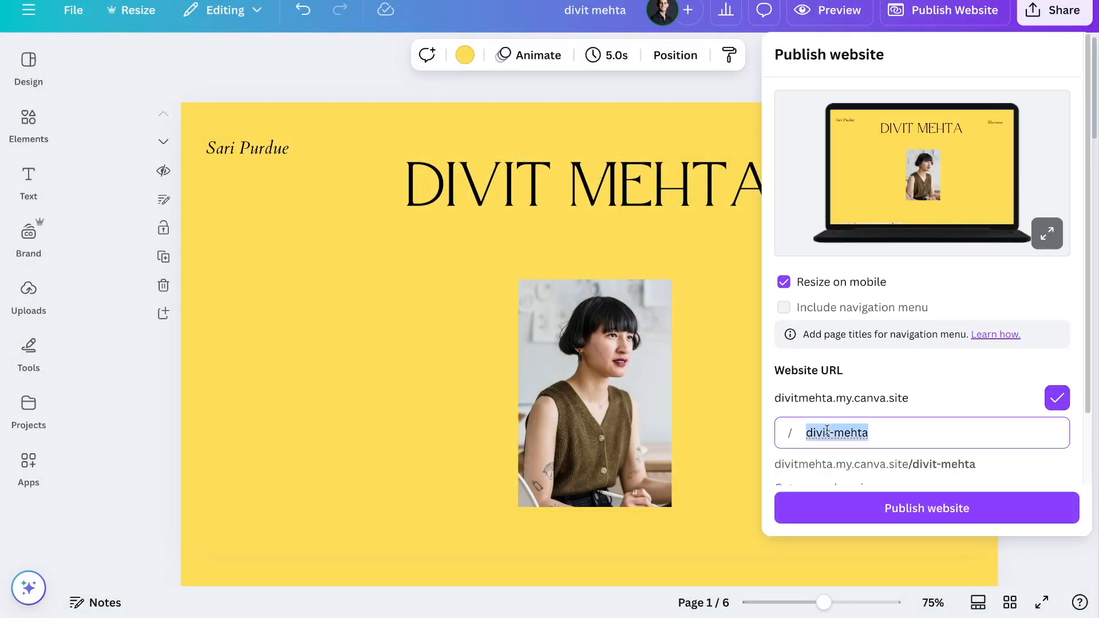
pyautogui.write('home')
pyautogui.rightClick(942, 369)
pyautogui.click(970, 373)
pyautogui.scroll(-2, 970, 374)
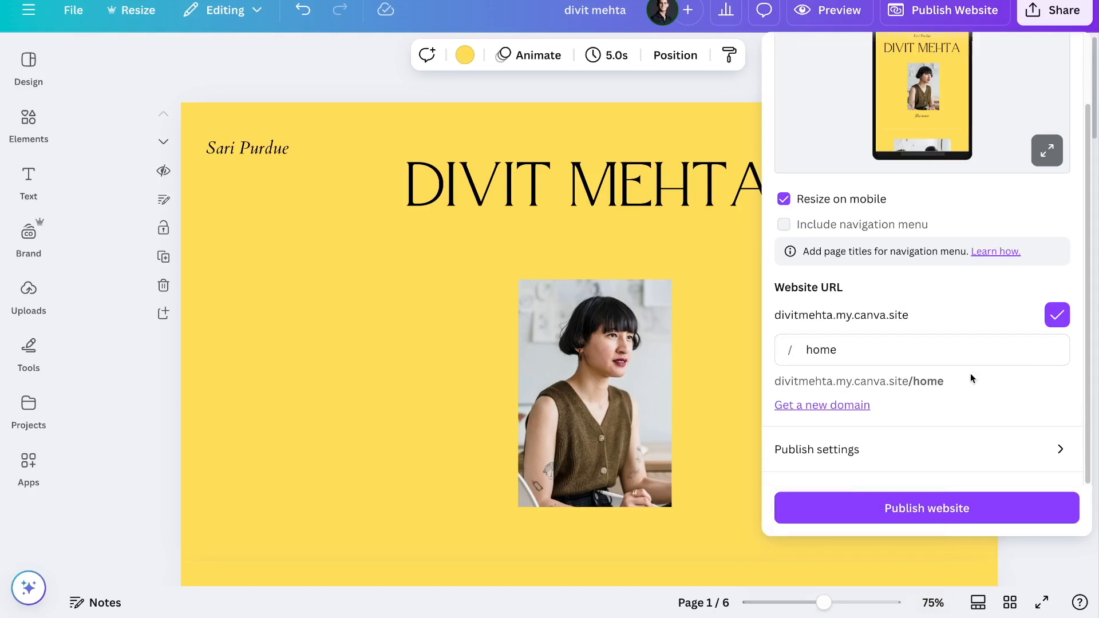
# - In publish settings, enter the website description 'My portfolio for' followed by the owner's name
pyautogui.click(796, 451)
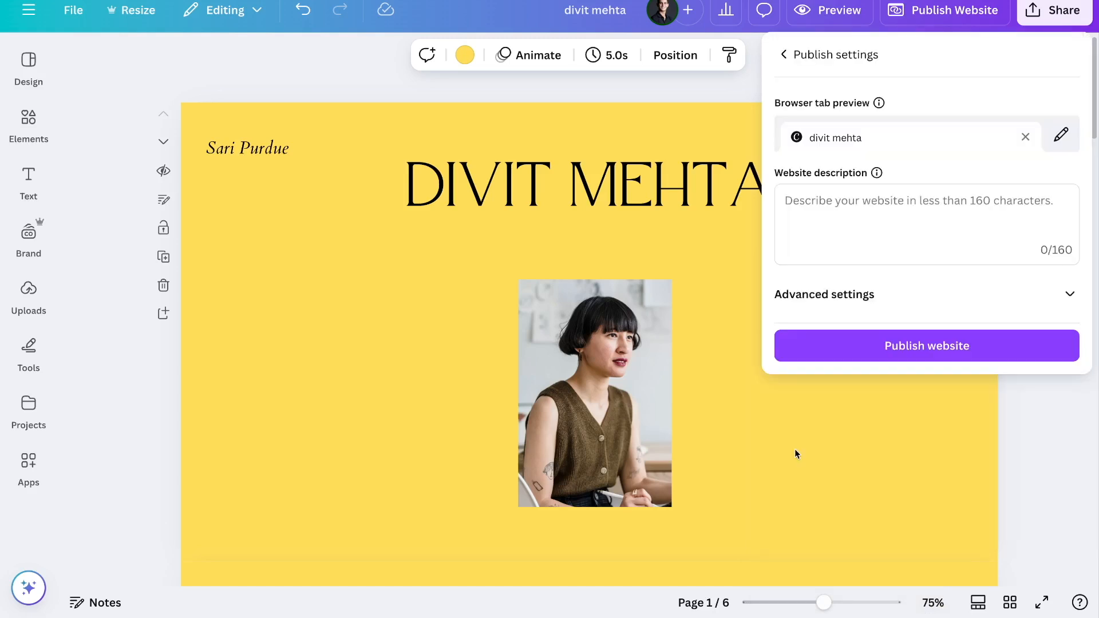
pyautogui.click(839, 203)
pyautogui.write('My por')
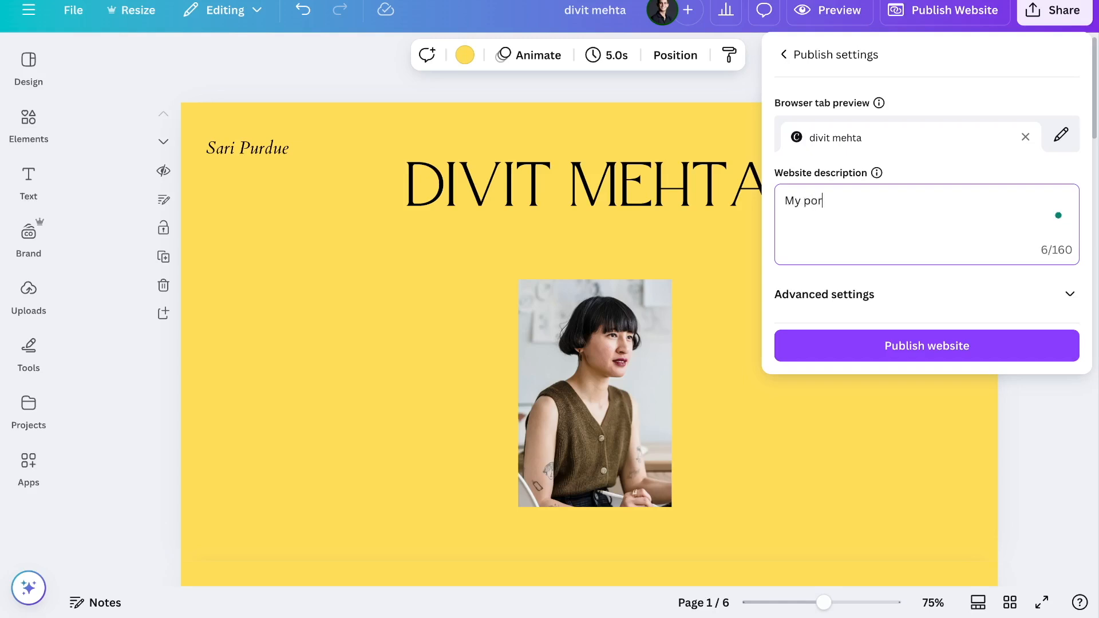
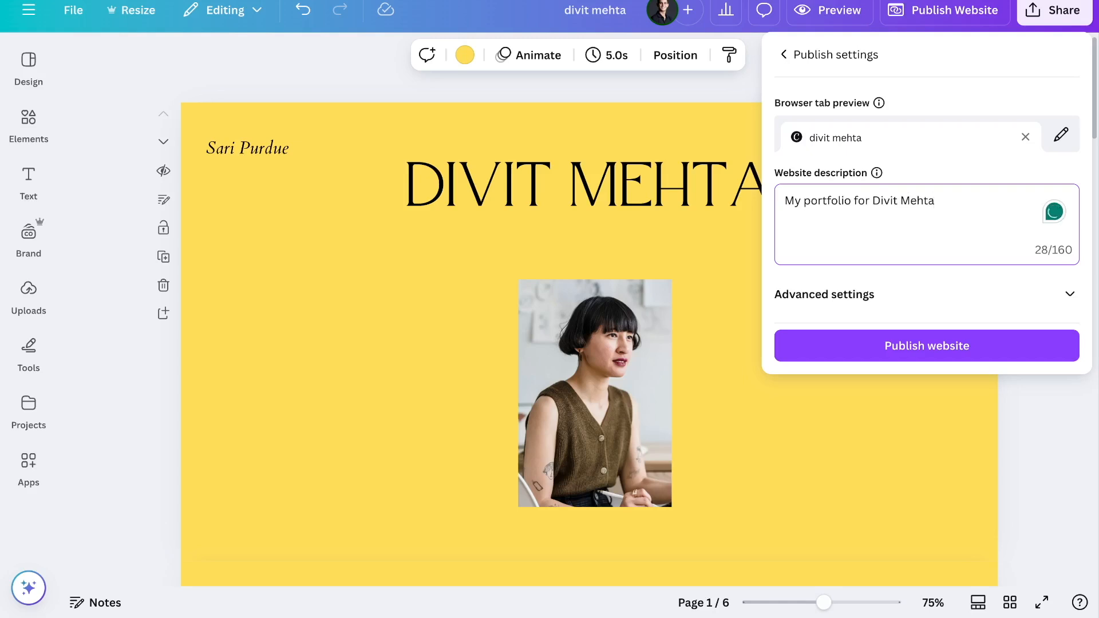
# - Append 'portfolio' to the owner's name in the browser tab title
pyautogui.click(1056, 140)
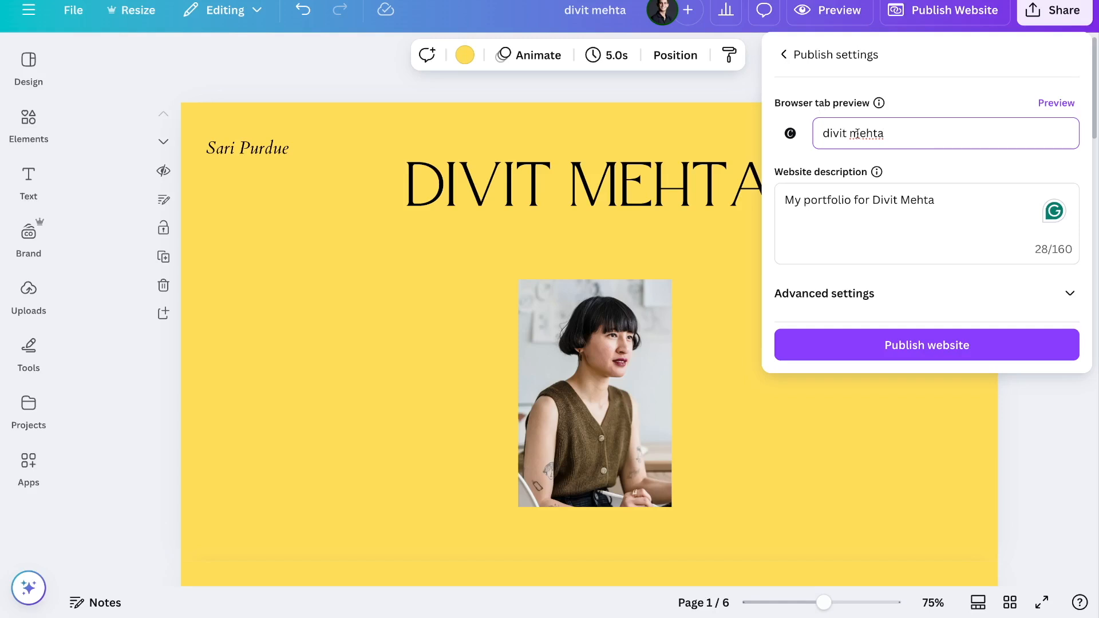
pyautogui.moveTo(896, 136); pyautogui.dragTo(815, 136)
pyautogui.click(893, 135)
pyautogui.write('portfolio')
pyautogui.click(1051, 103)
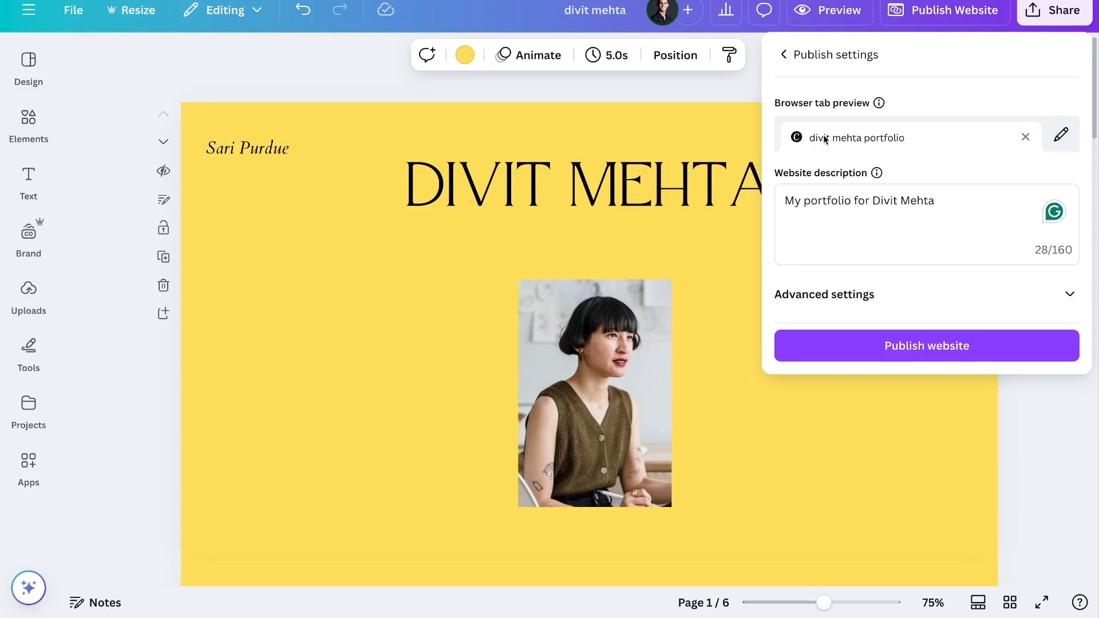
pyautogui.click(853, 298)
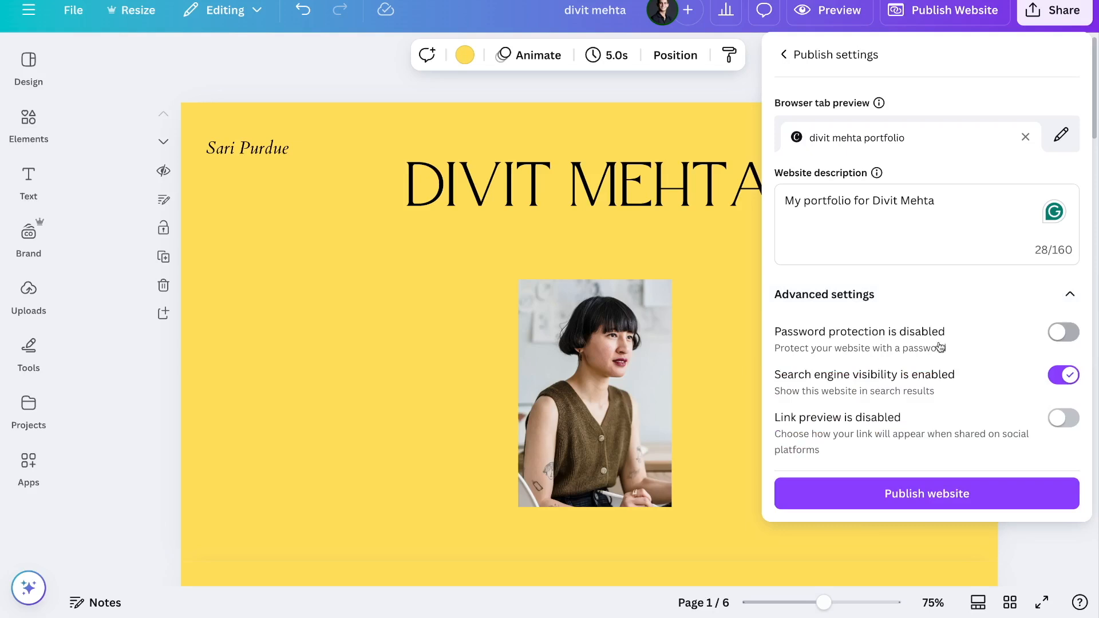
# - Leave password protection off and enable search engine visibility and link preview
pyautogui.click(1056, 334)
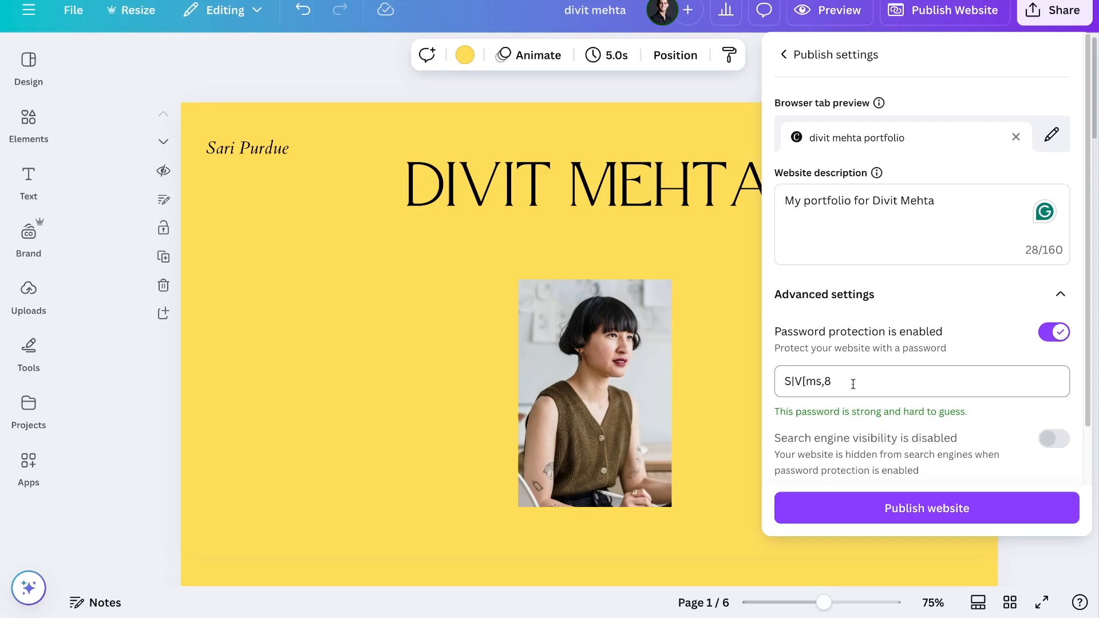
pyautogui.click(1057, 333)
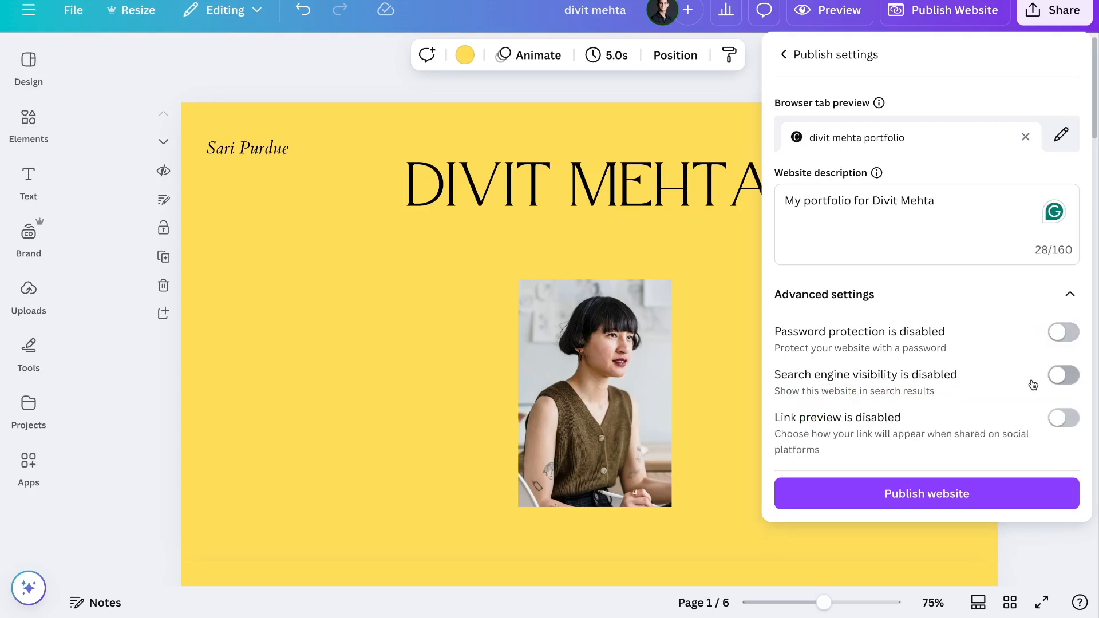
pyautogui.click(1058, 378)
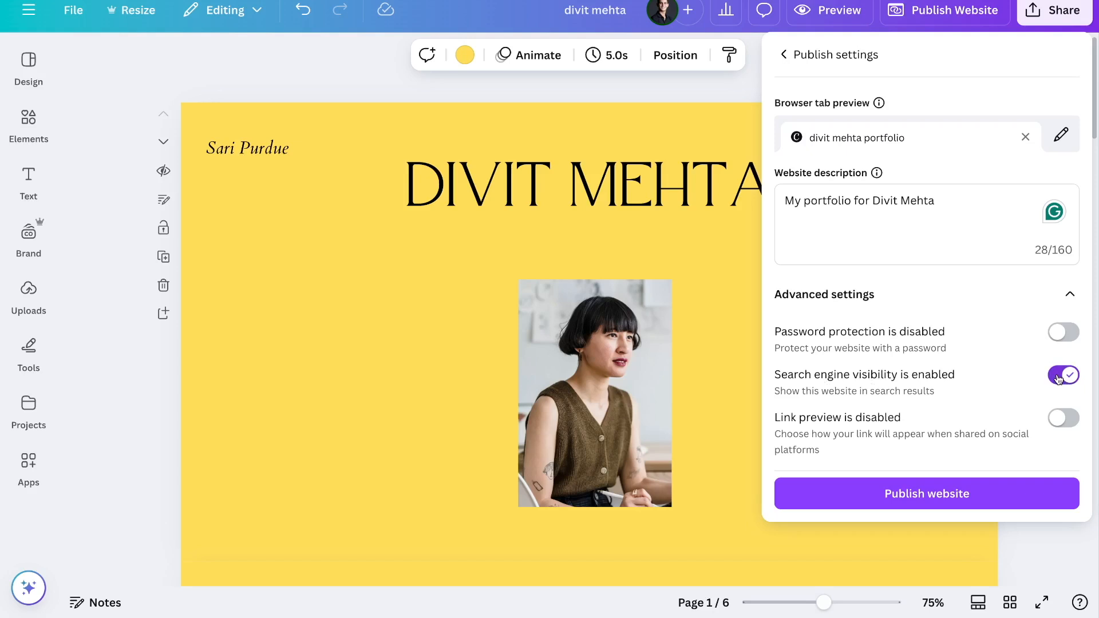
pyautogui.click(1066, 418)
pyautogui.scroll(-3, 984, 432)
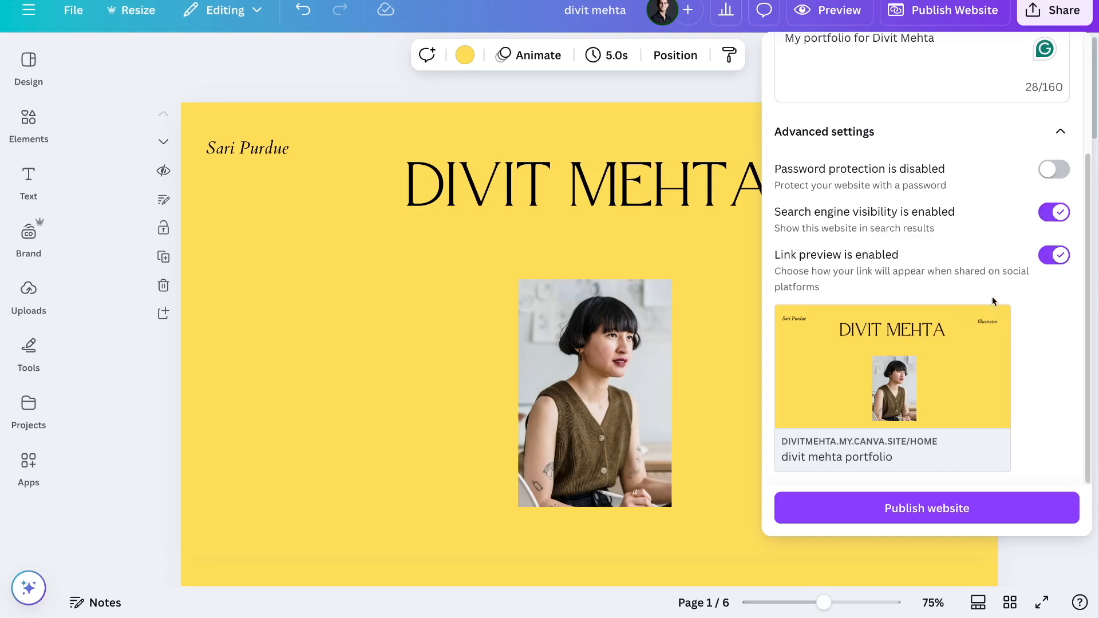
pyautogui.scroll(1, 969, 246)
pyautogui.scroll(5, 969, 246)
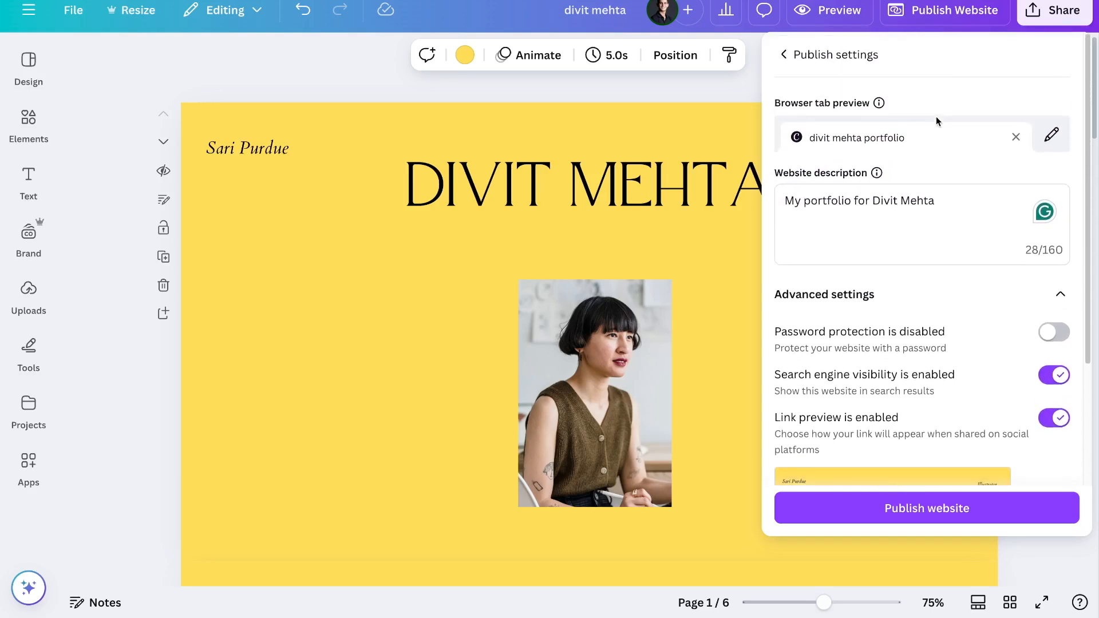
# - Publish the portfolio website and open the live site from the confirmation
pyautogui.click(896, 508)
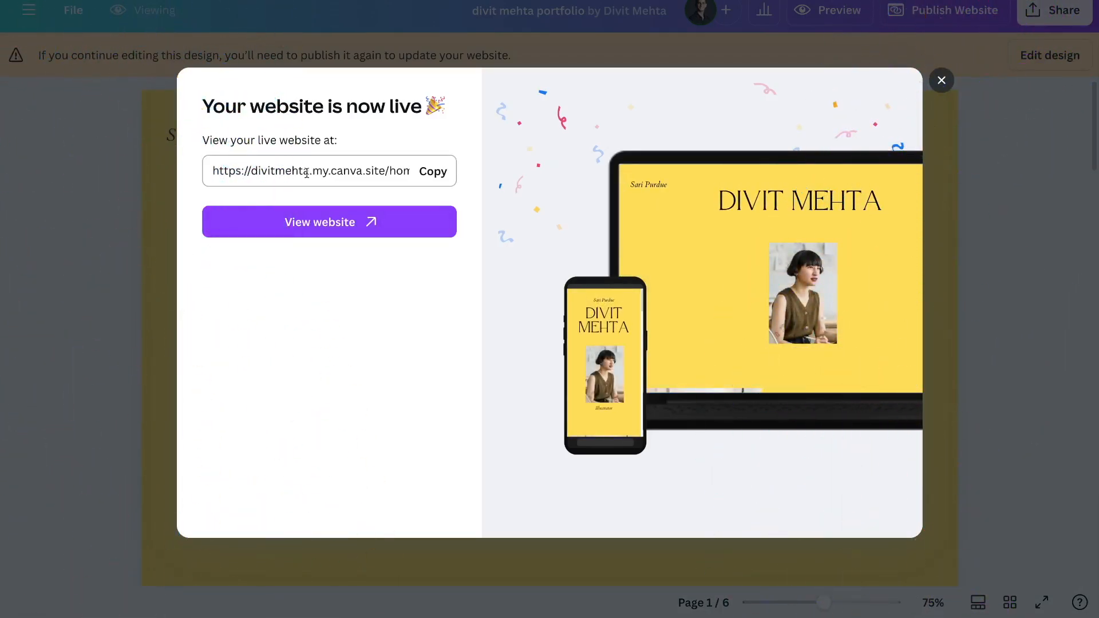
pyautogui.click(346, 231)
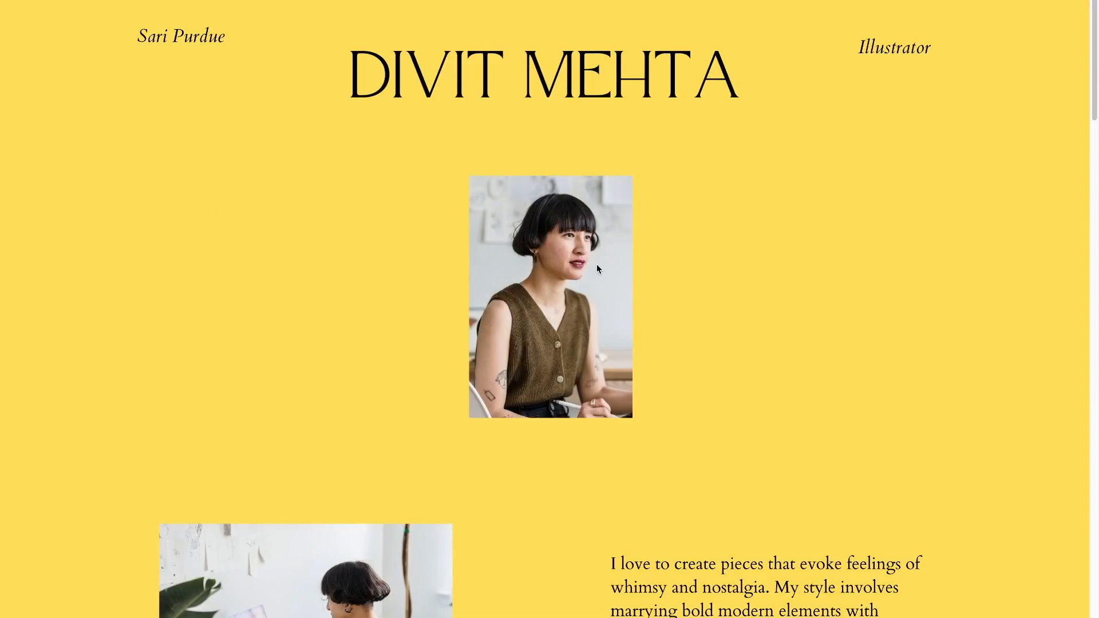
# - Scroll the live site down to the LET'S WORK TOGETHER footer and back up
pyautogui.scroll(-15, 596, 269)
pyautogui.scroll(-20, 597, 267)
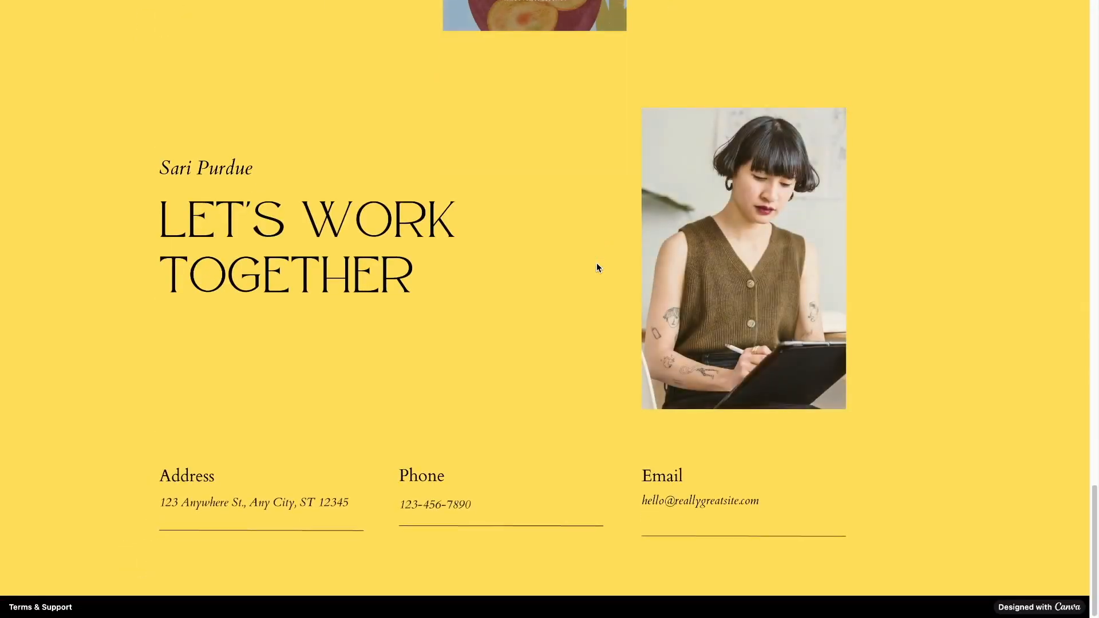
pyautogui.scroll(20, 597, 268)
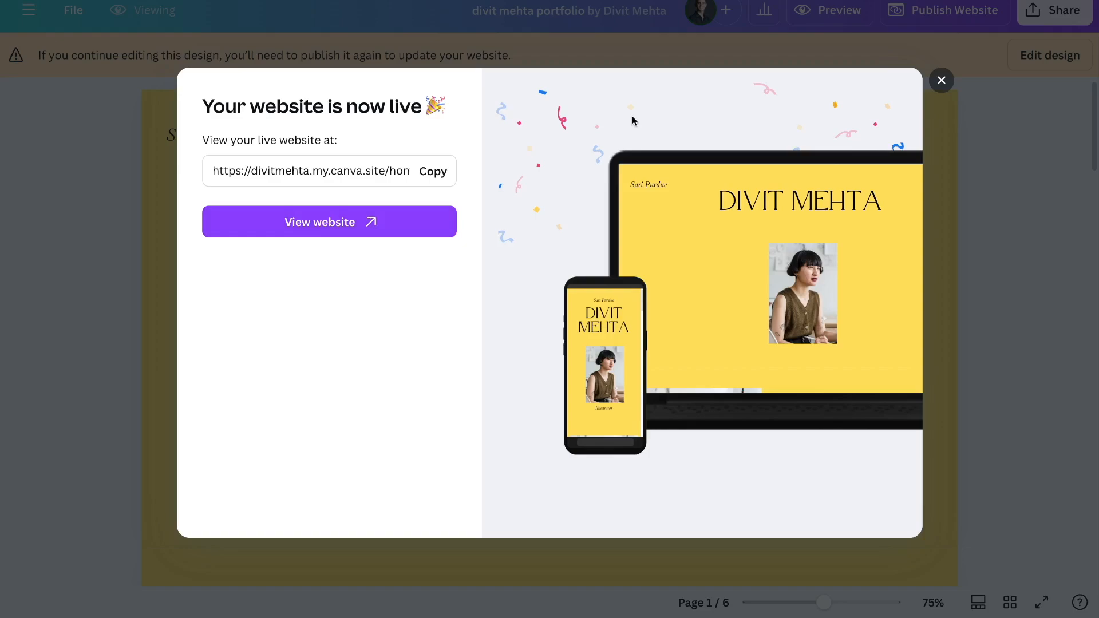
# - Return to editing the design and apply the brand blue background to all pages
pyautogui.click(942, 80)
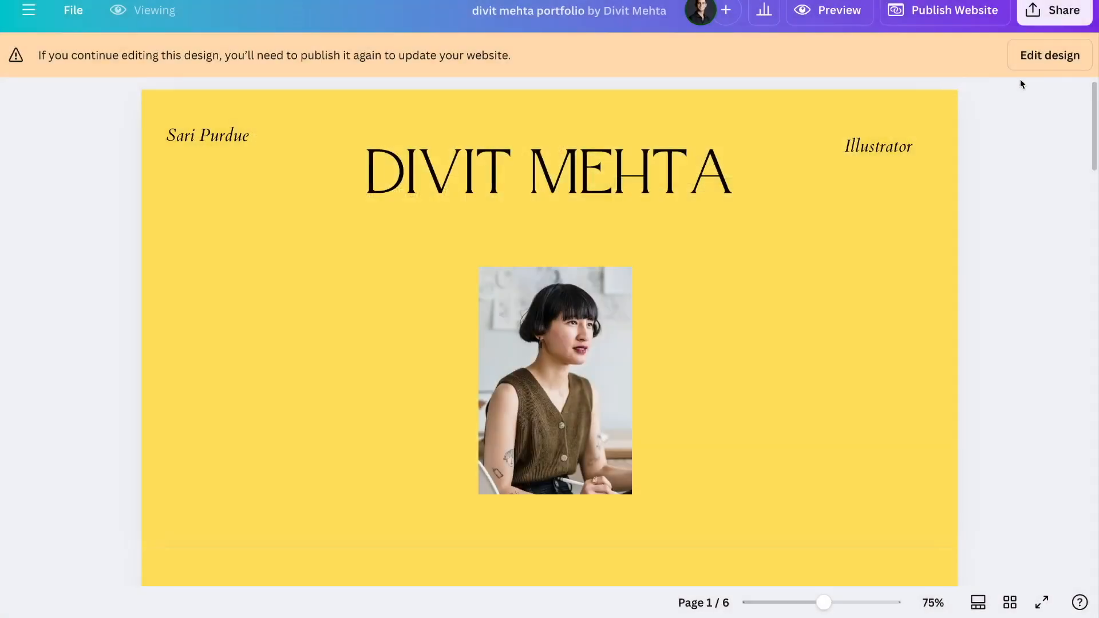
pyautogui.click(1063, 64)
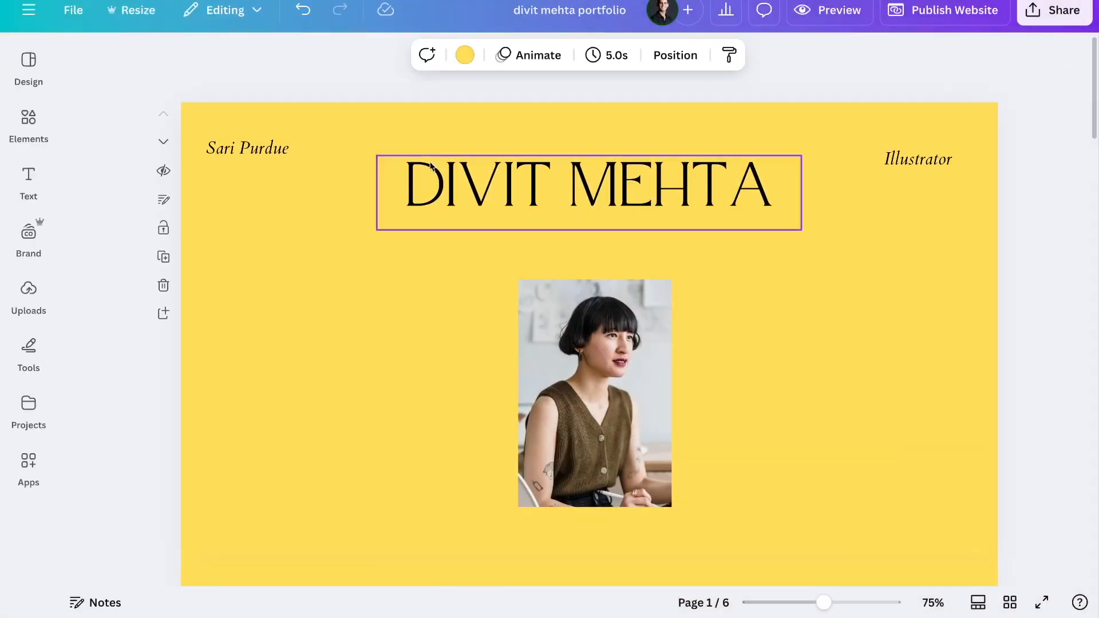
pyautogui.click(465, 55)
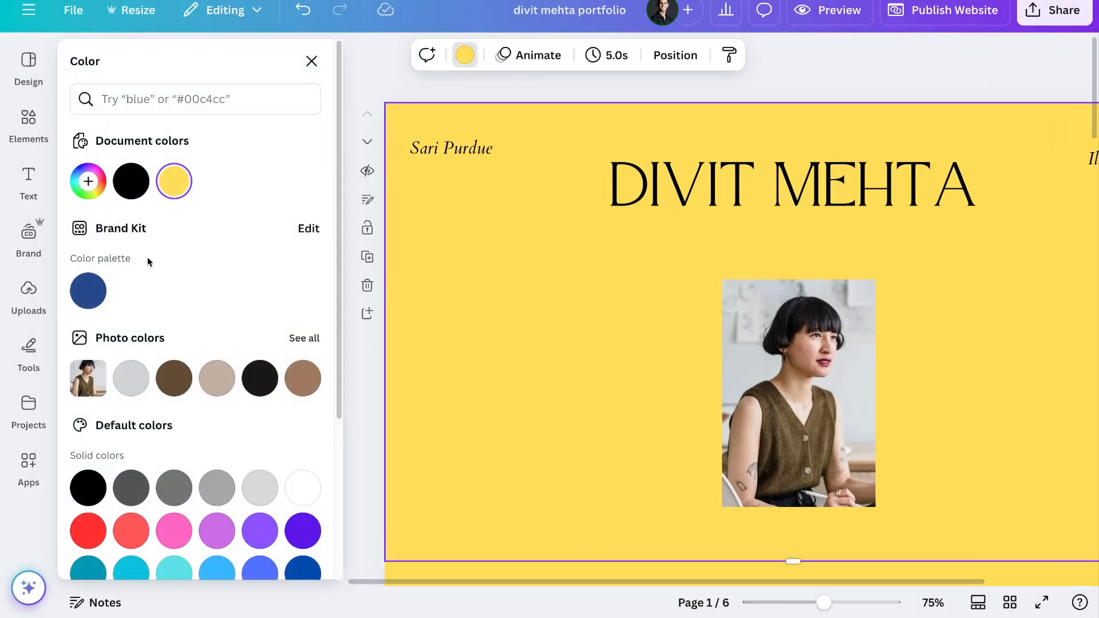
pyautogui.click(88, 291)
pyautogui.click(152, 550)
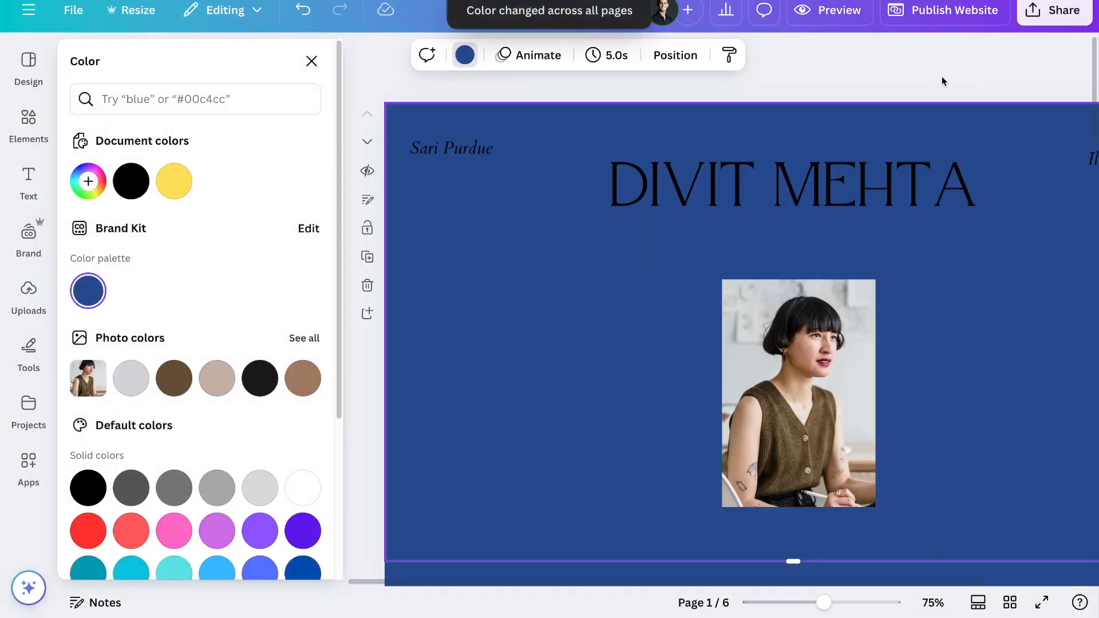
# - Undo the blue background to restore the yellow pages
pyautogui.click(945, 10)
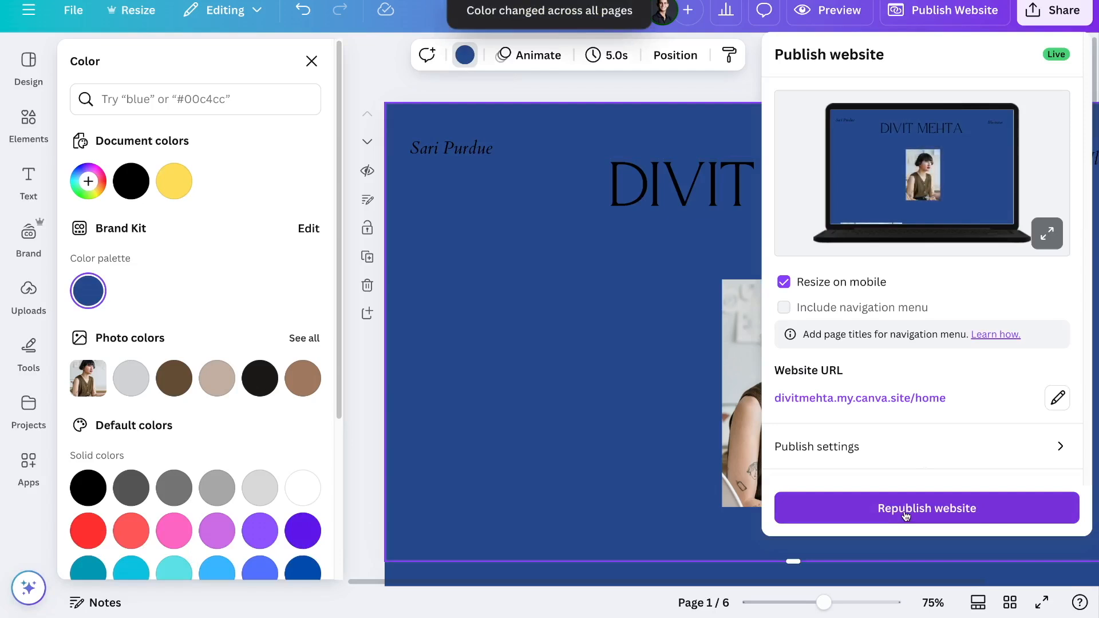
pyautogui.click(618, 373)
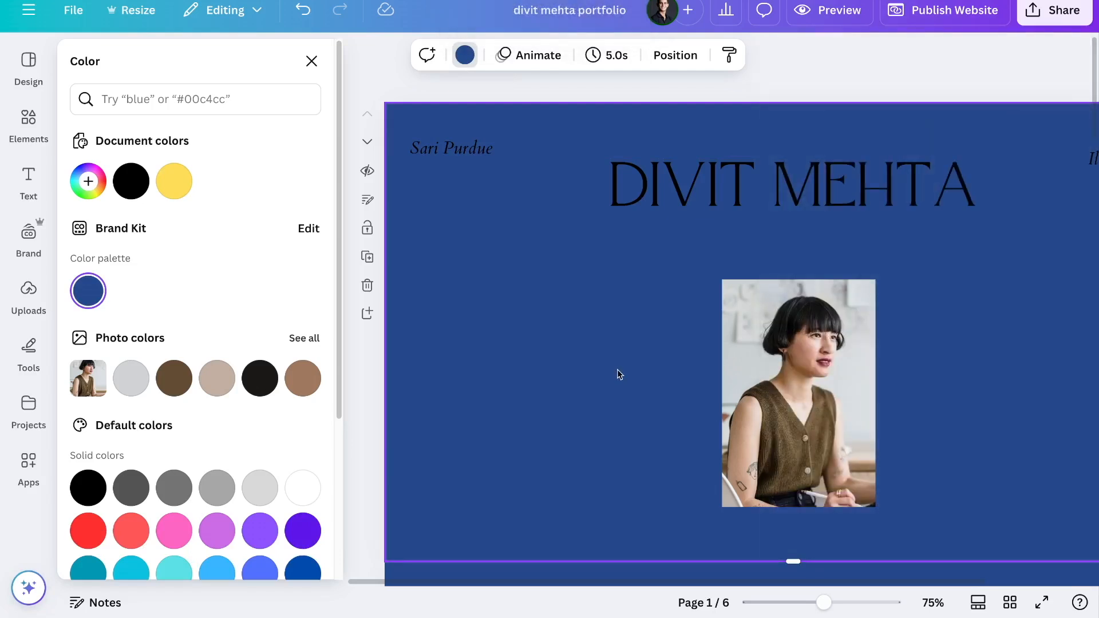
pyautogui.hotkey('ctrl', 'z')
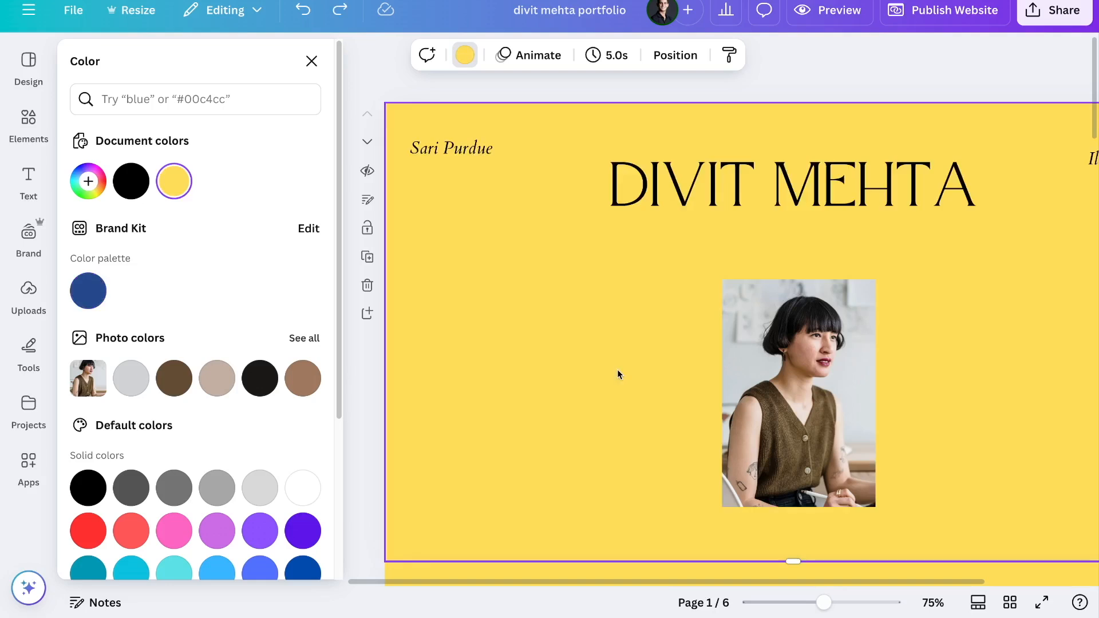
pyautogui.click(359, 92)
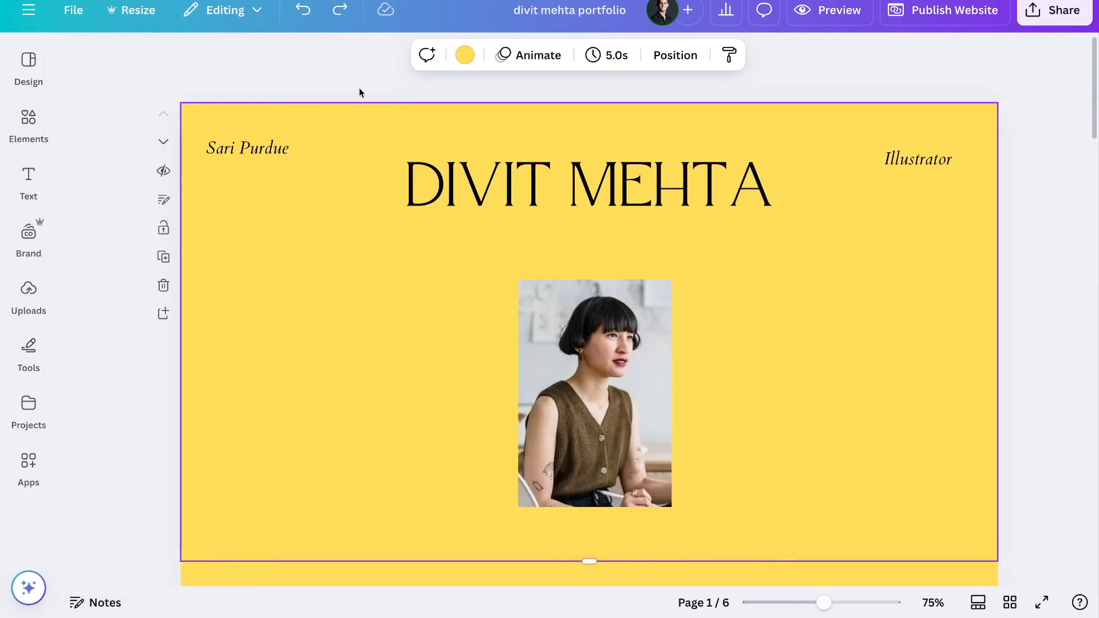